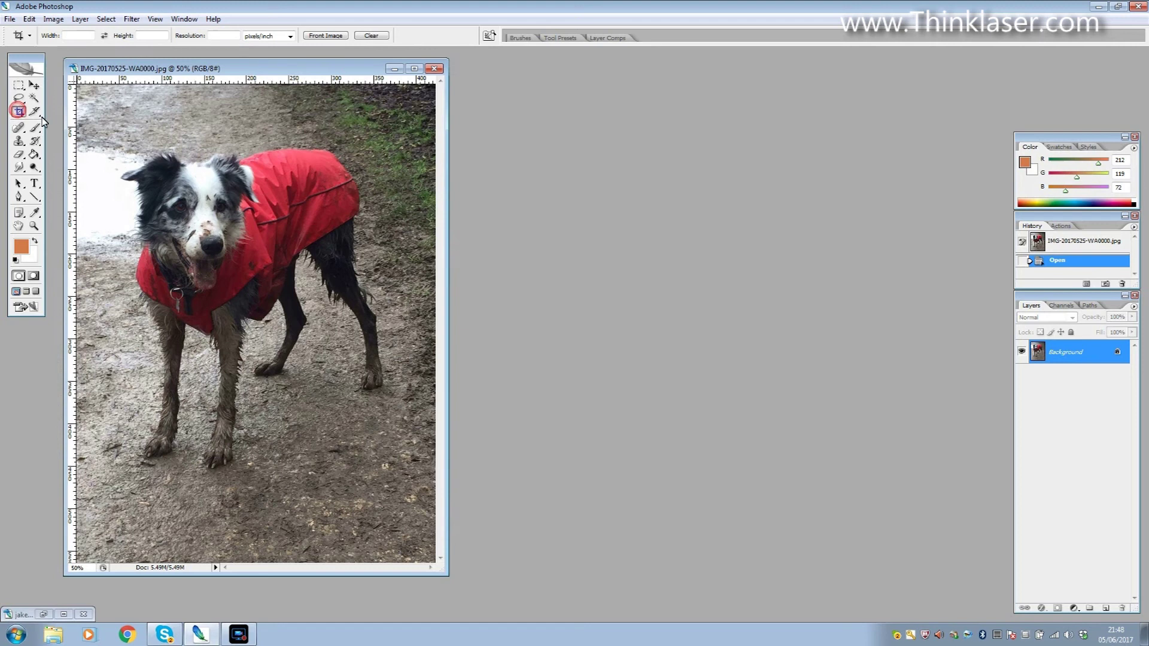
# - Crop the photo to the dog's head and fit the cropped image on screen
pyautogui.moveTo(120, 151)
pyautogui.mouseDown()
pyautogui.moveTo(254, 267)
pyautogui.moveTo(271, 306)
pyautogui.moveTo(261, 299)
pyautogui.mouseUp()
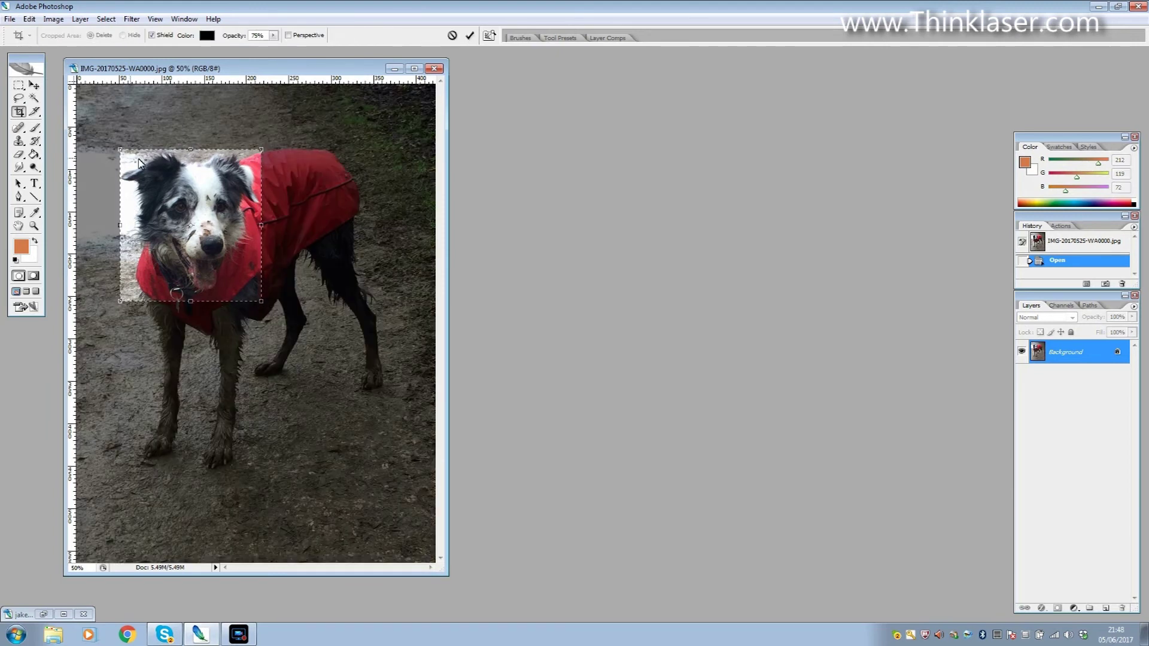
pyautogui.press('Return')
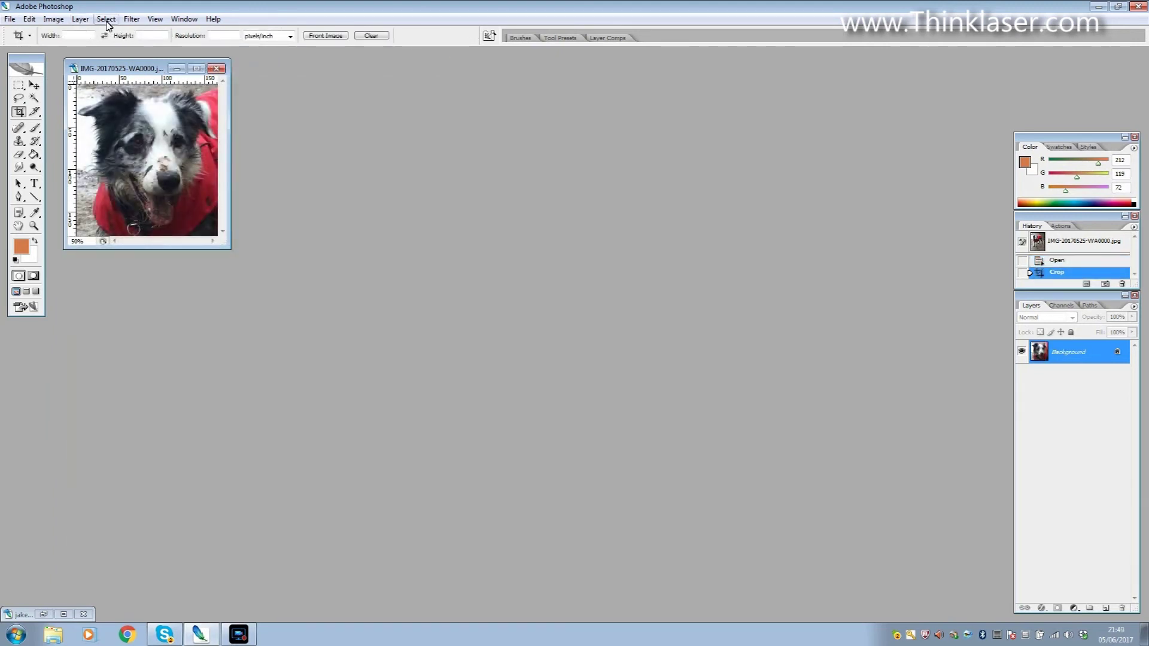
pyautogui.click(156, 20)
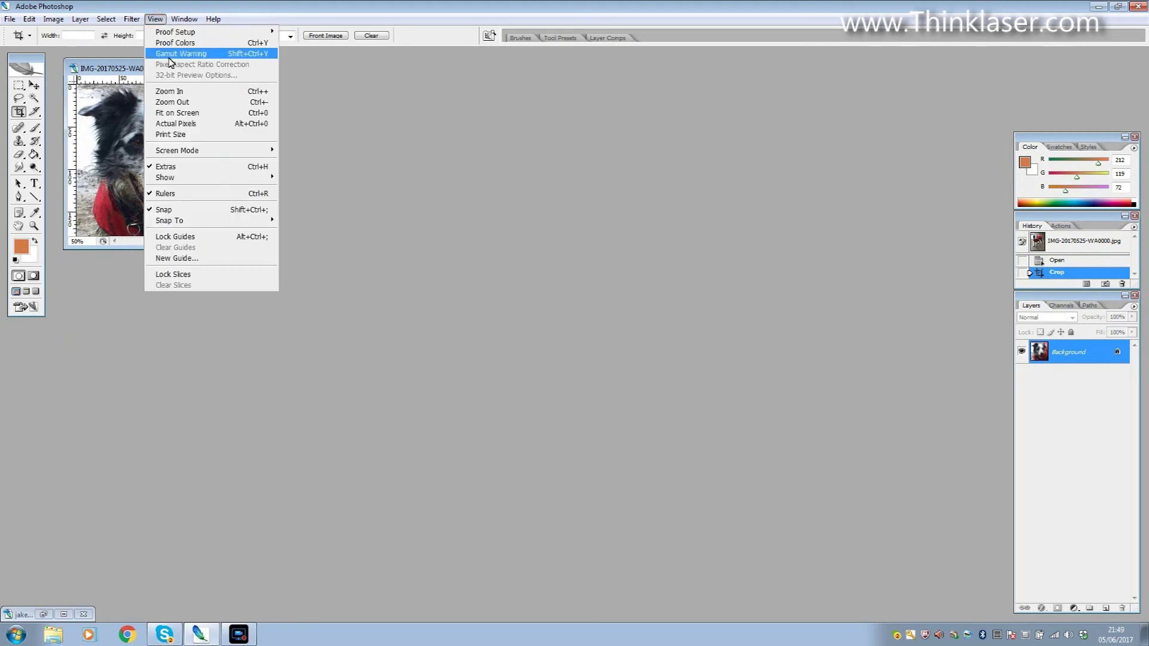
pyautogui.click(186, 114)
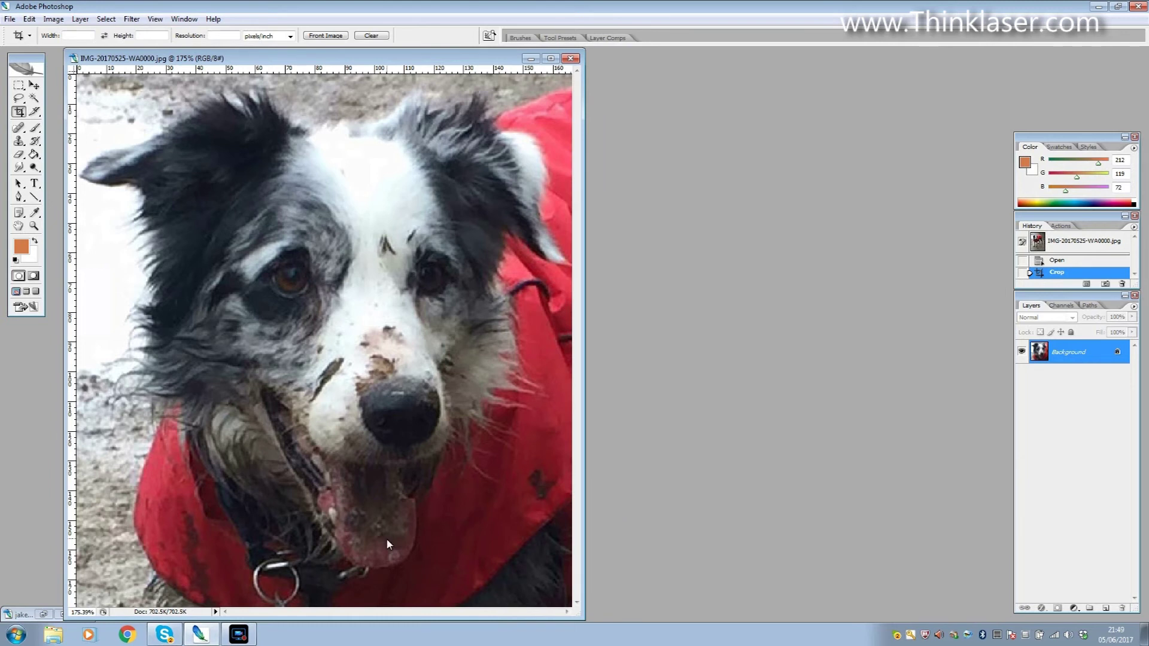
# - Clone clean pink texture over the muddy areas of the dog's tongue with the Clone Stamp, undoing the last unwanted strokes
pyautogui.press('s')
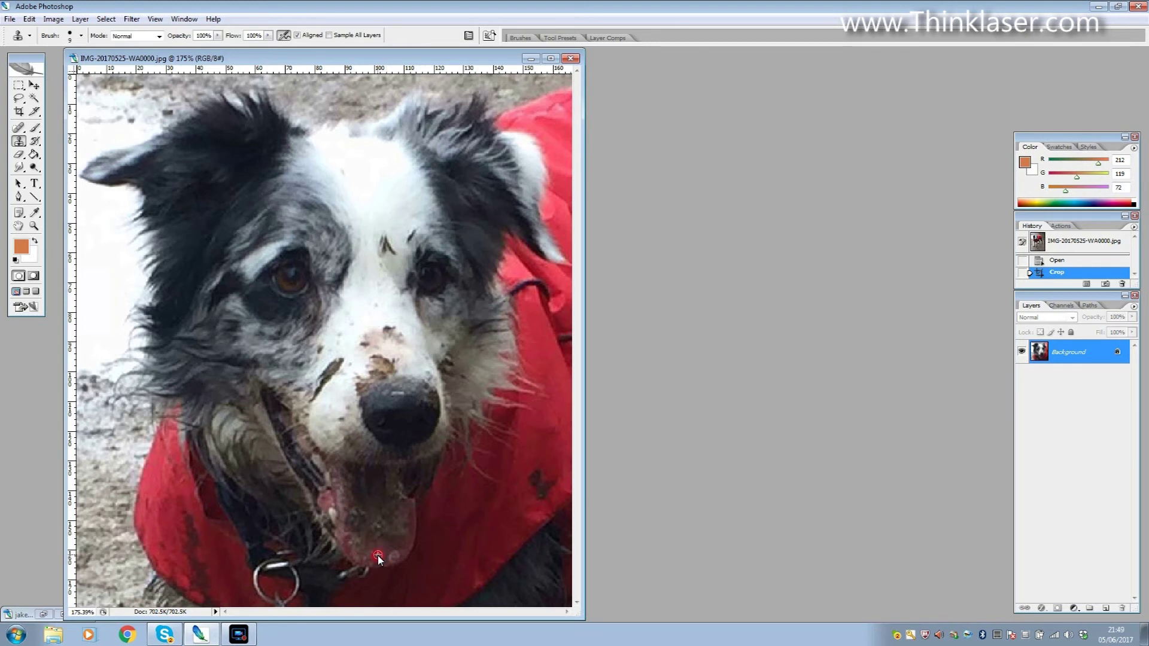
pyautogui.click(362, 540)
pyautogui.click(360, 538)
pyautogui.click(359, 537)
pyautogui.click(363, 545)
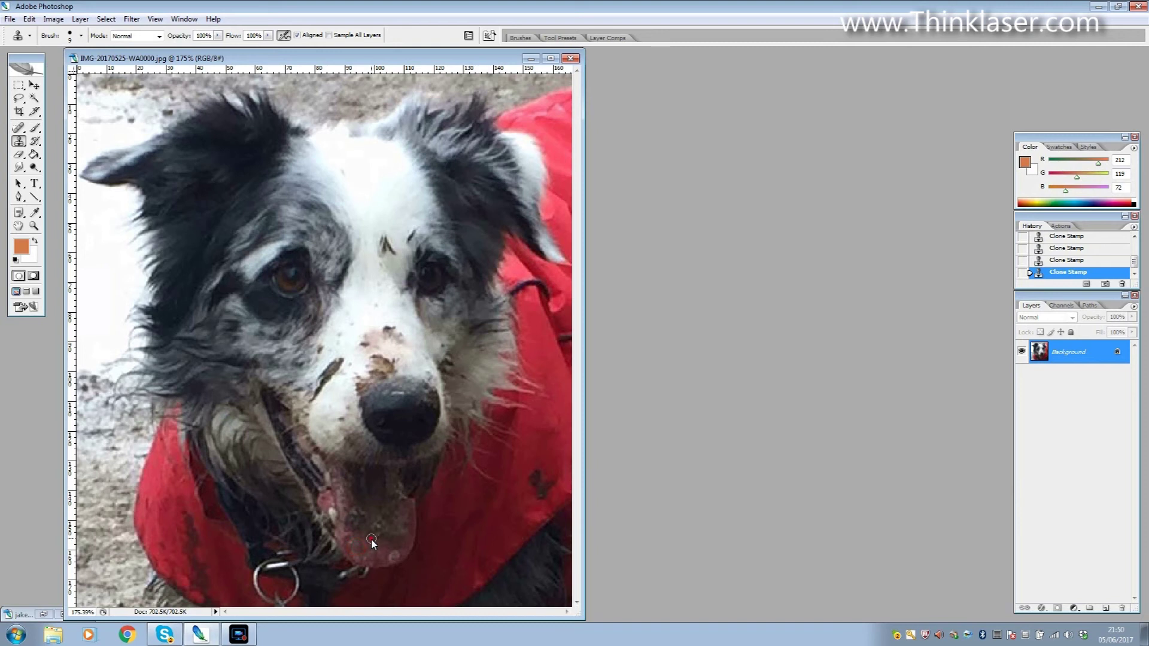
pyautogui.click(402, 533)
pyautogui.click(358, 513)
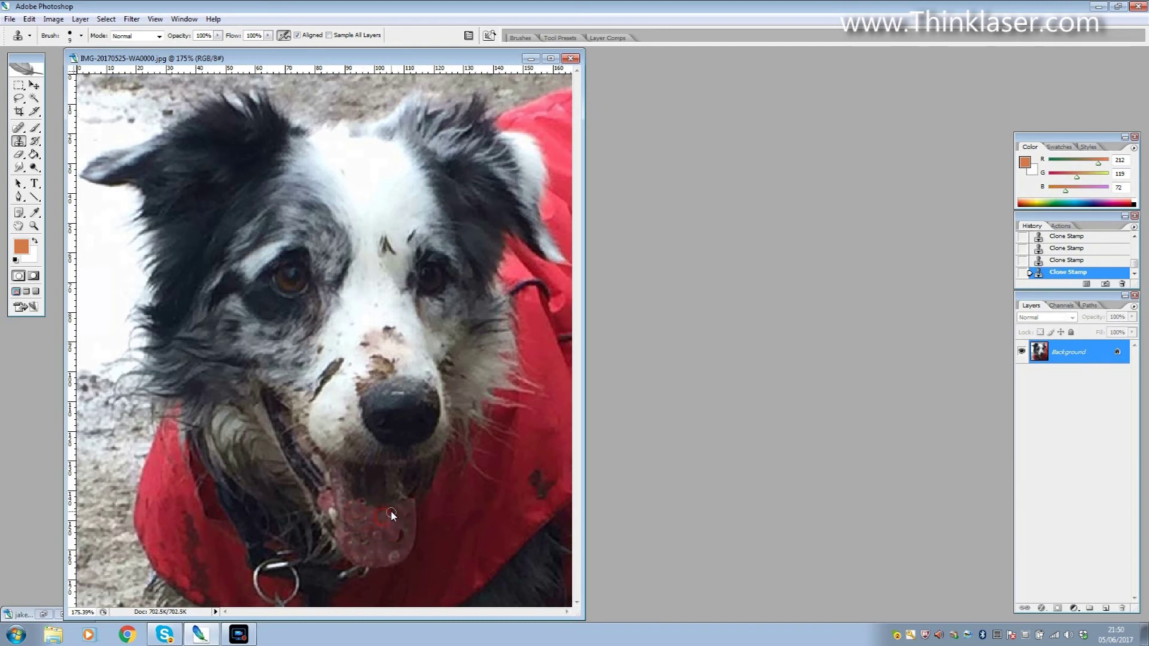
pyautogui.click(395, 500)
pyautogui.click(377, 533)
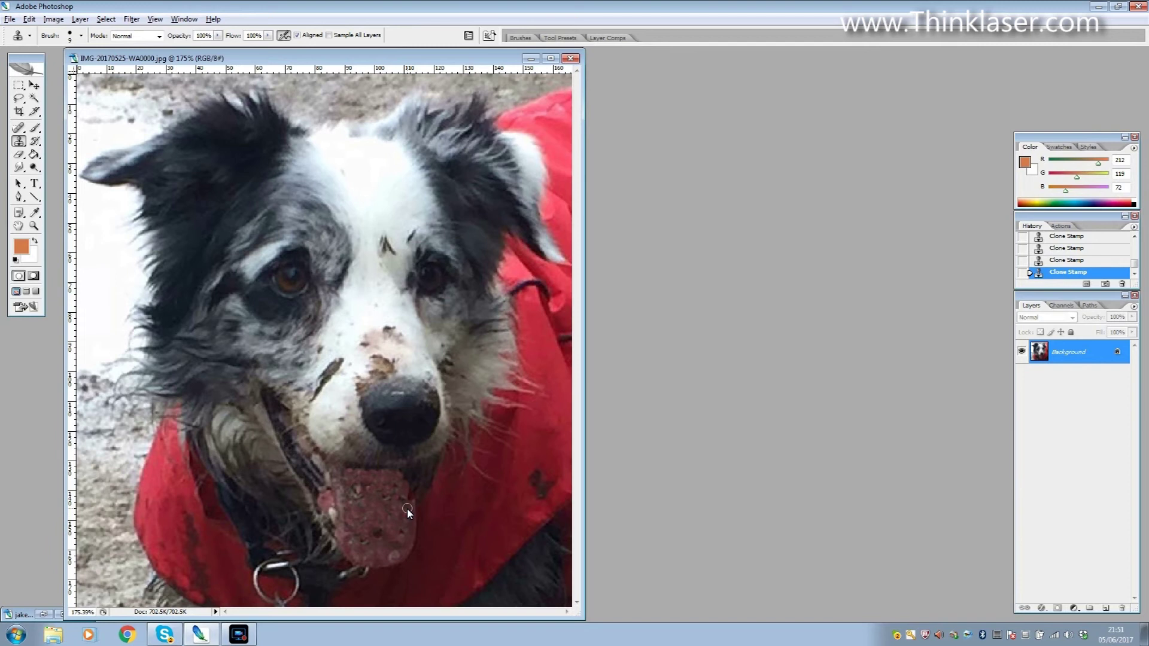
pyautogui.hotkey('ctrl', 'alt', 'z')
pyautogui.hotkey('ctrl', 'alt', 'z')
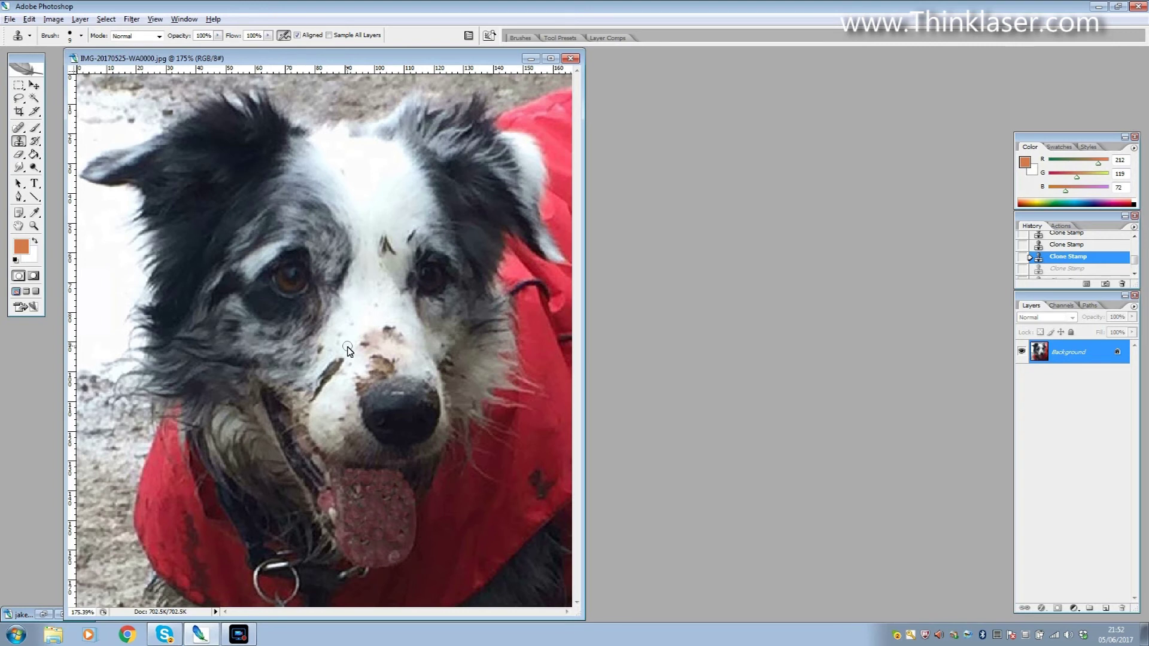
# - Clone white fur over the dark mud streak on the dog's muzzle, stepping back the last unwanted strokes
pyautogui.click(343, 359)
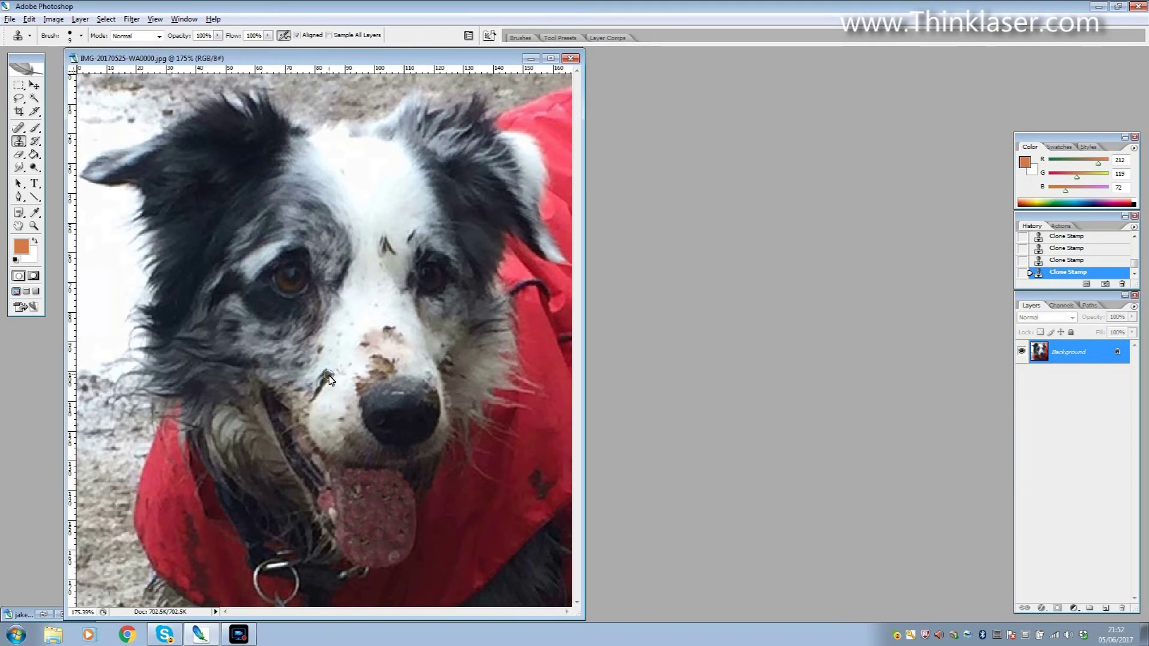
pyautogui.click(355, 357)
pyautogui.hotkey('ctrl', 'alt', 'z')
pyautogui.hotkey('ctrl', 'alt', 'z')
# - Lasso around the dog's head with a 15 px feather, copy it onto a new layer and hide the background layer
pyautogui.press('l')
pyautogui.moveTo(85, 166)
pyautogui.mouseDown()
pyautogui.moveTo(154, 134)
pyautogui.moveTo(197, 82)
pyautogui.moveTo(234, 77)
pyautogui.moveTo(291, 79)
pyautogui.moveTo(276, 93)
pyautogui.moveTo(307, 115)
pyautogui.moveTo(379, 103)
pyautogui.moveTo(417, 81)
pyautogui.moveTo(486, 79)
pyautogui.moveTo(537, 133)
pyautogui.mouseUp()
pyautogui.click(28, 18)
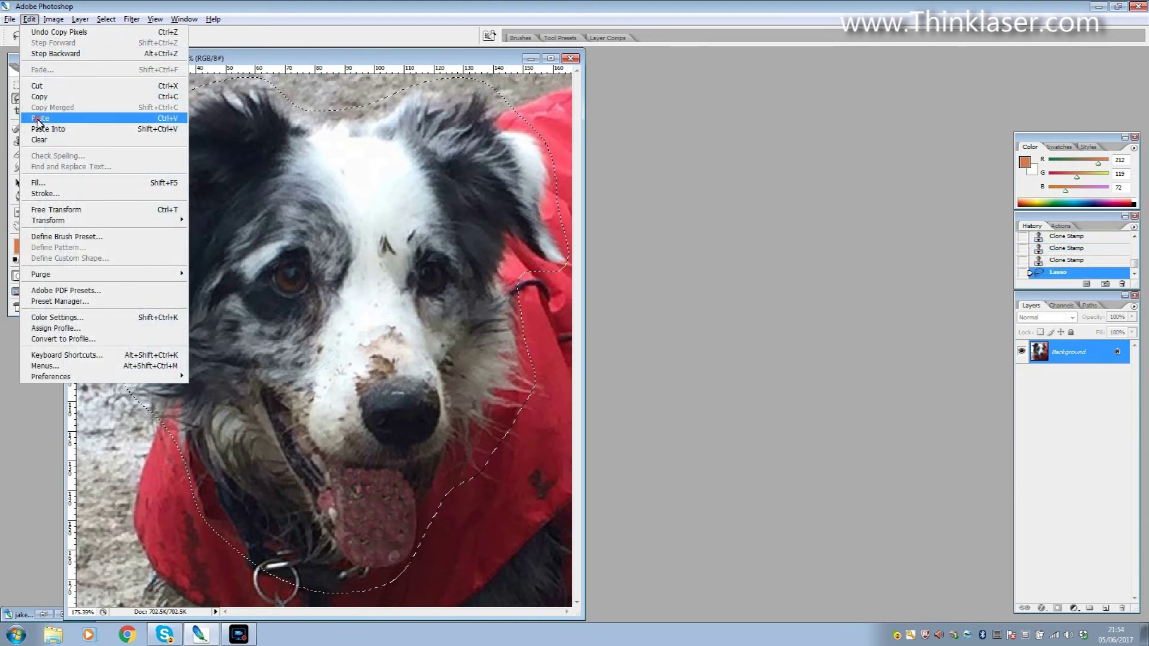
pyautogui.click(37, 119)
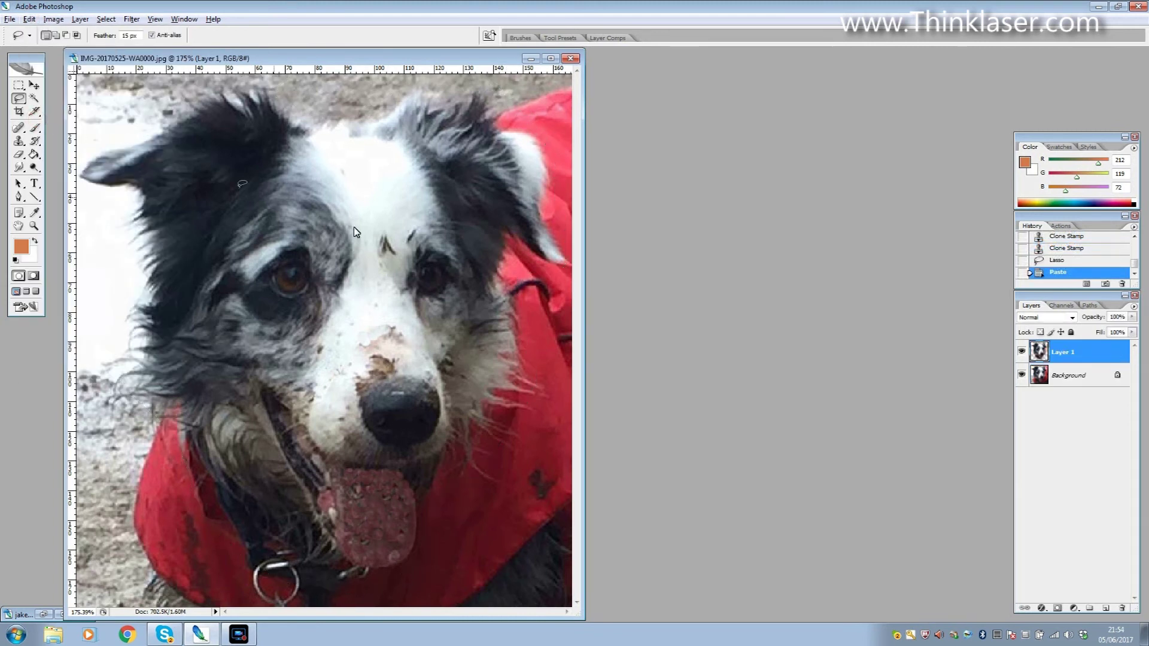
pyautogui.click(1023, 374)
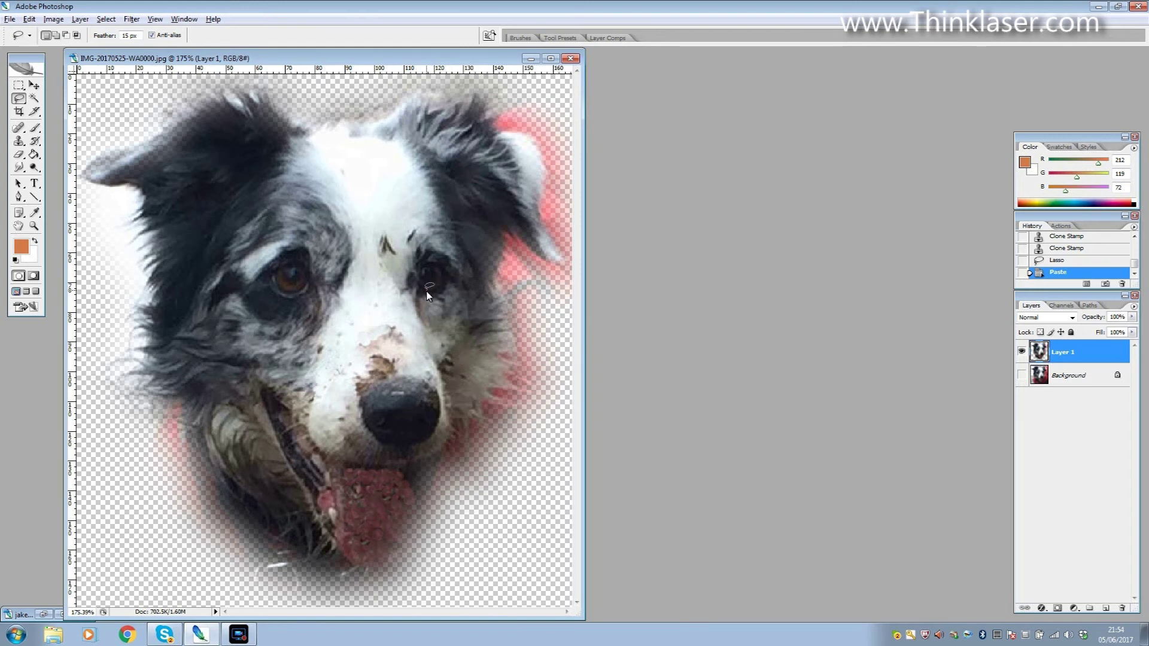
# - Adjust the head layer's brightness to +41 and contrast to +24
pyautogui.click(54, 20)
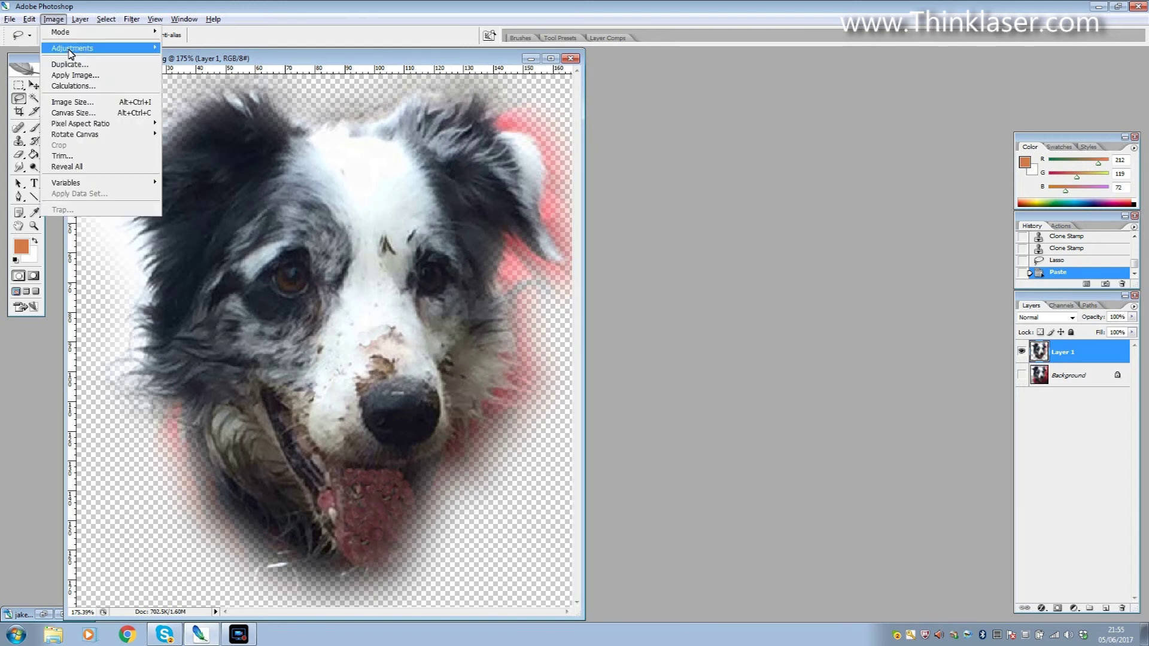
pyautogui.moveTo(71, 53)
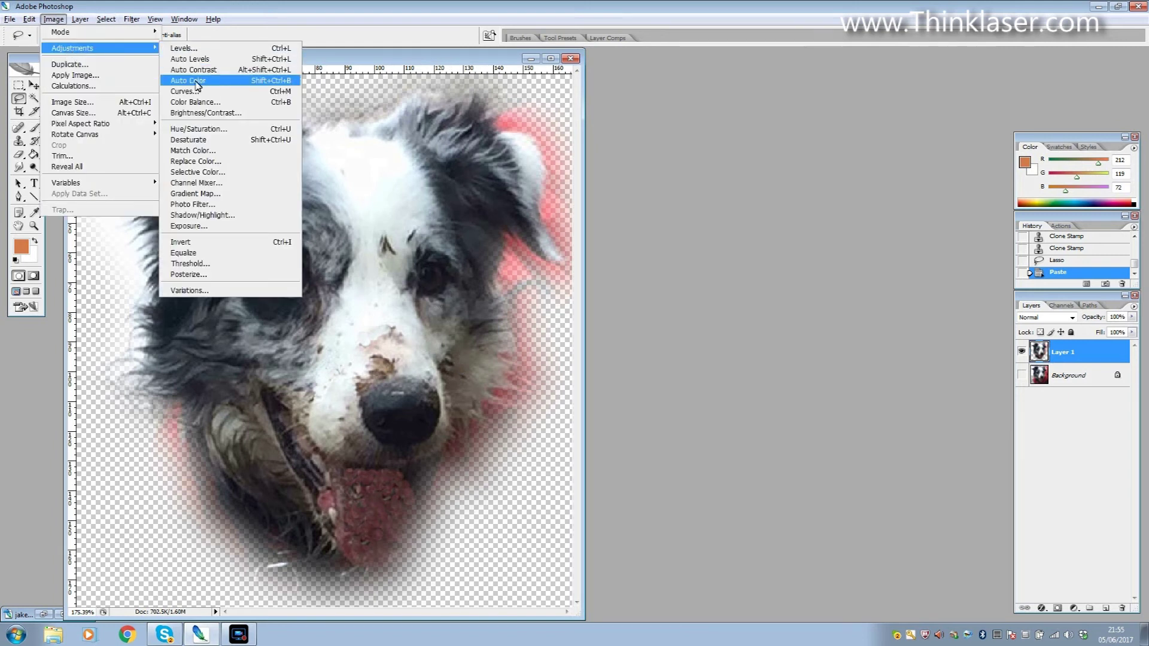
pyautogui.click(189, 114)
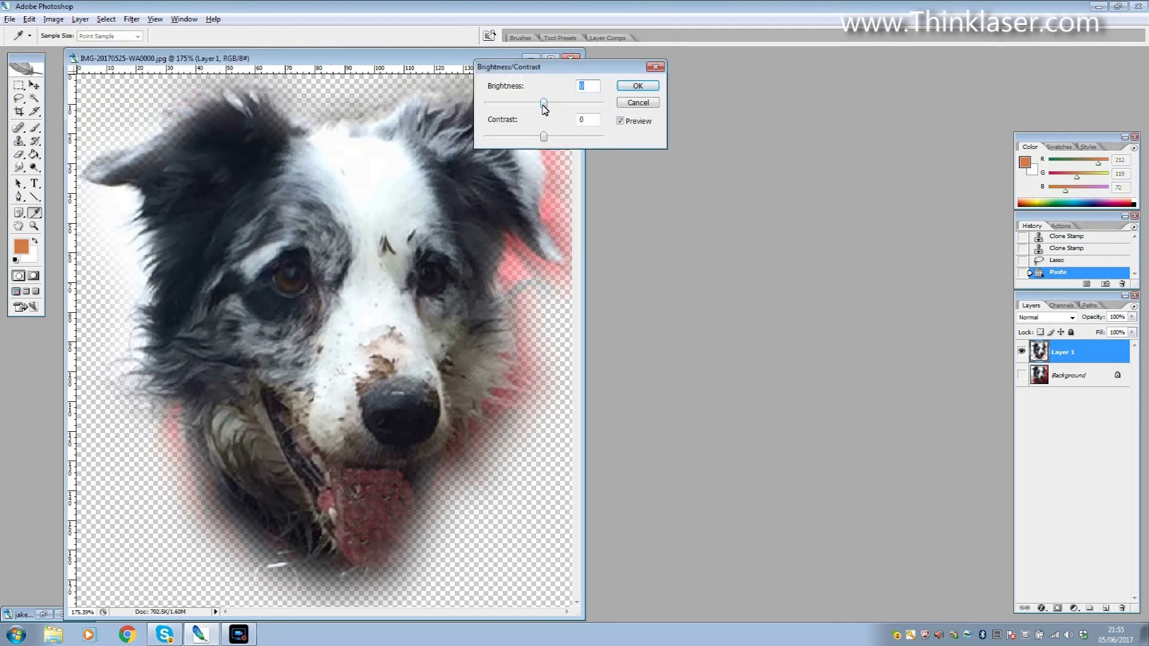
pyautogui.moveTo(544, 108); pyautogui.dragTo(561, 111)
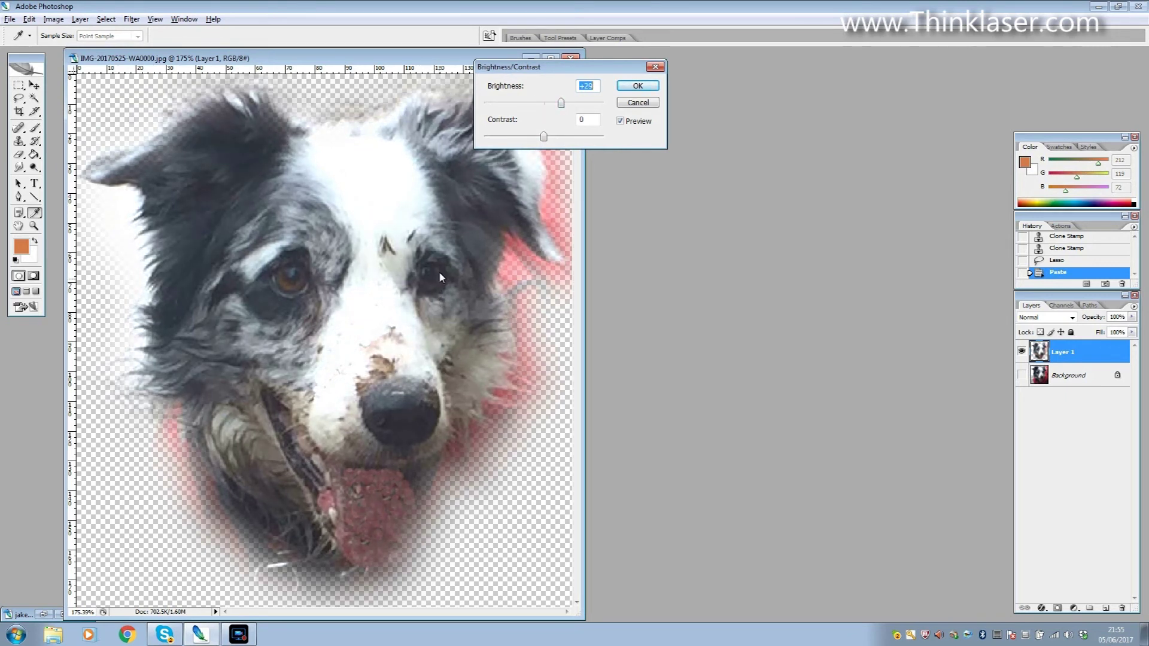
pyautogui.moveTo(545, 138); pyautogui.dragTo(569, 107)
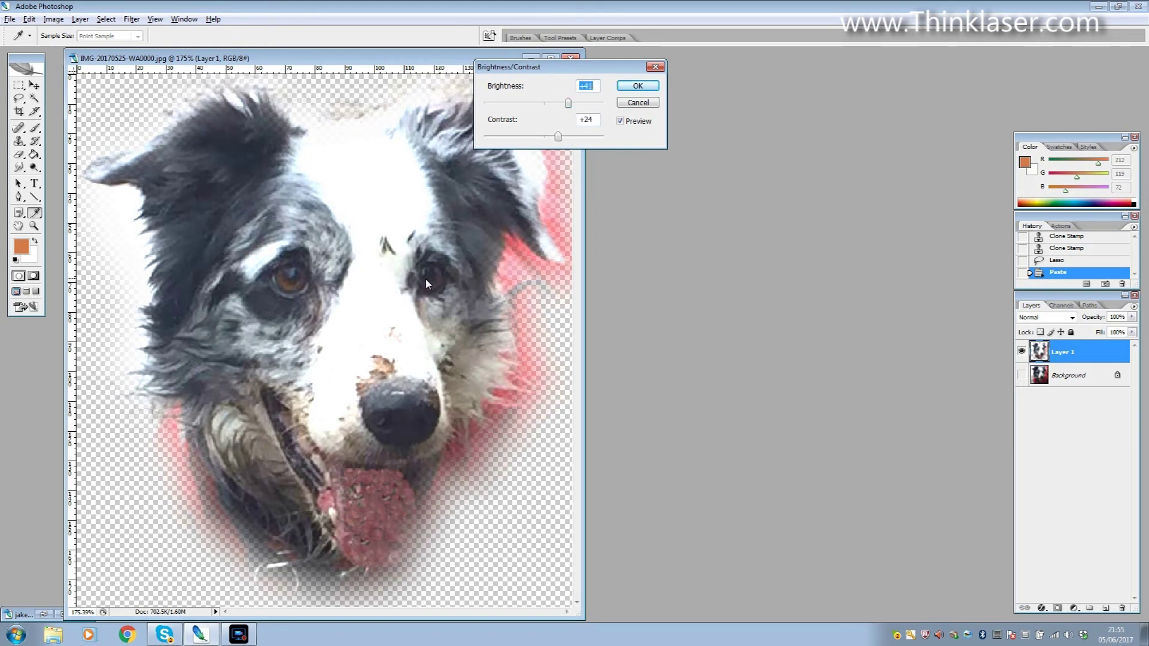
pyautogui.click(643, 87)
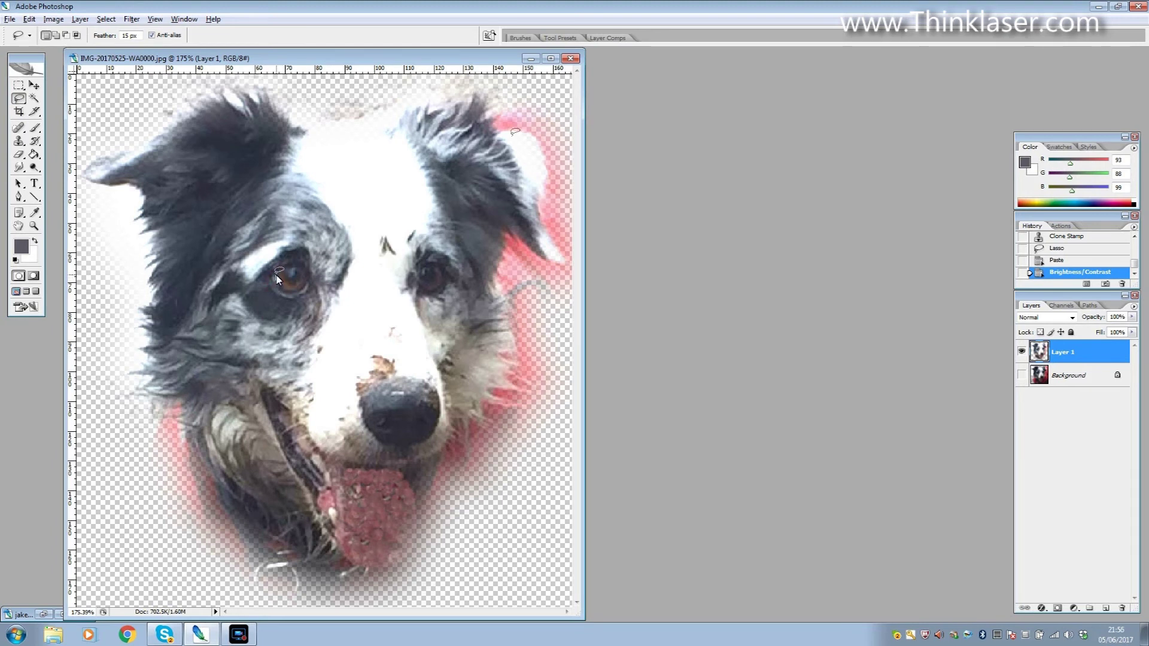
# - Lasso the iris of the dog's larger, clearer eye with a 0 px feather and copy it onto a new layer
pyautogui.moveTo(283, 272)
pyautogui.mouseDown()
pyautogui.moveTo(306, 273)
pyautogui.moveTo(306, 292)
pyautogui.moveTo(281, 290)
pyautogui.moveTo(277, 275)
pyautogui.mouseUp()
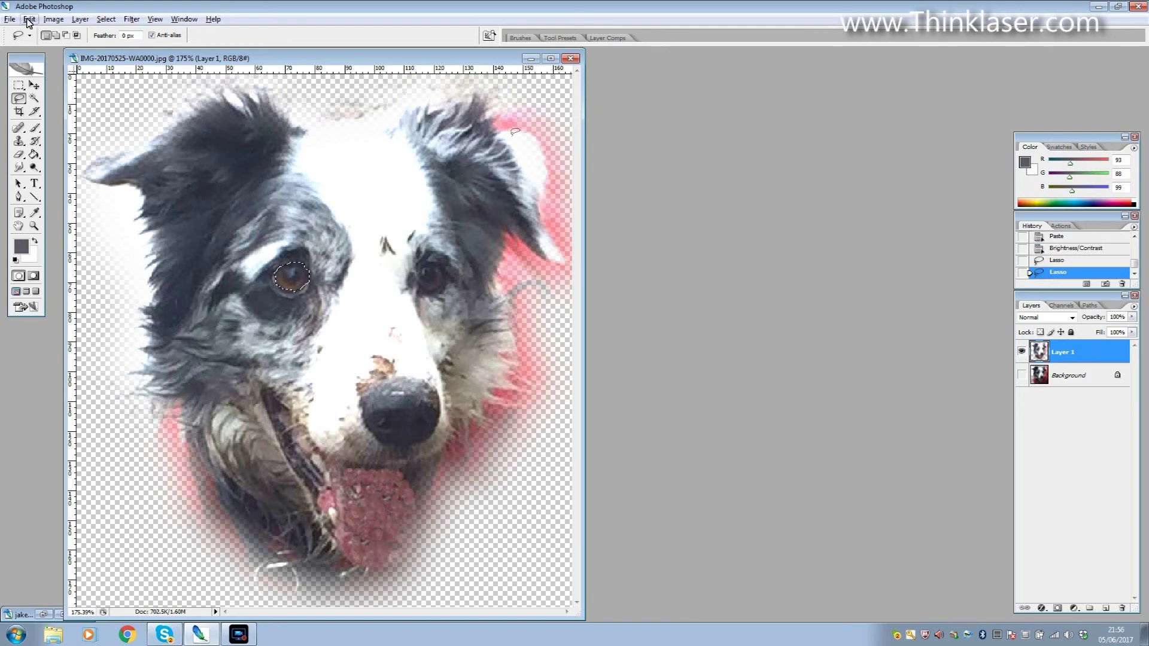
pyautogui.click(29, 20)
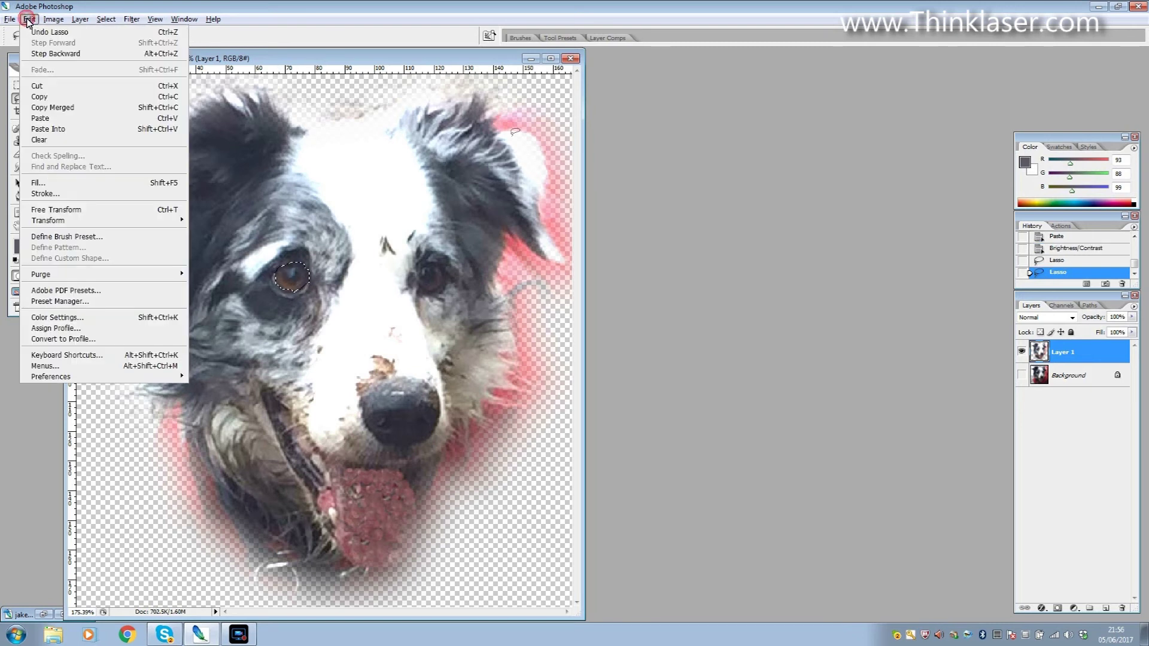
pyautogui.click(41, 98)
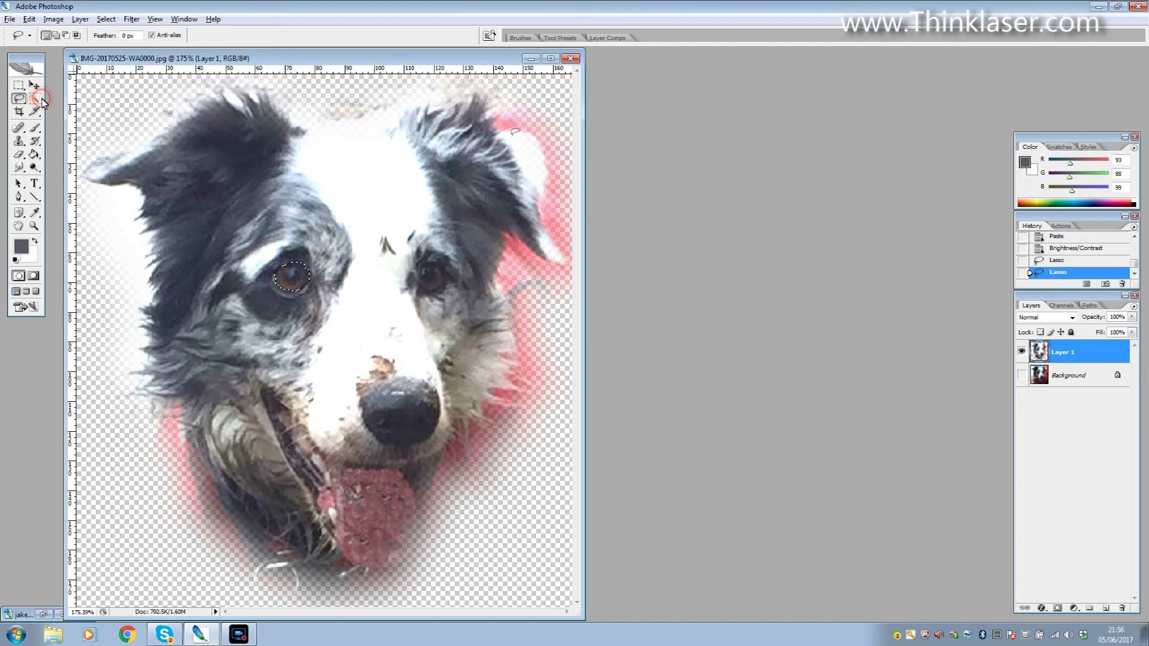
pyautogui.click(29, 20)
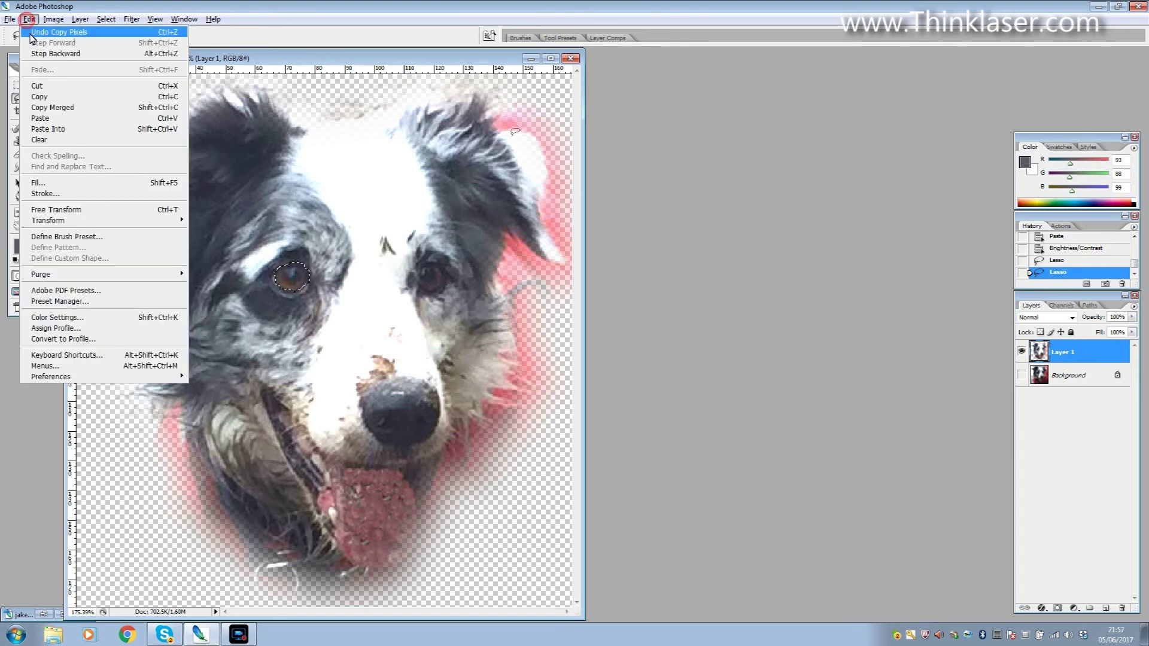
pyautogui.click(41, 119)
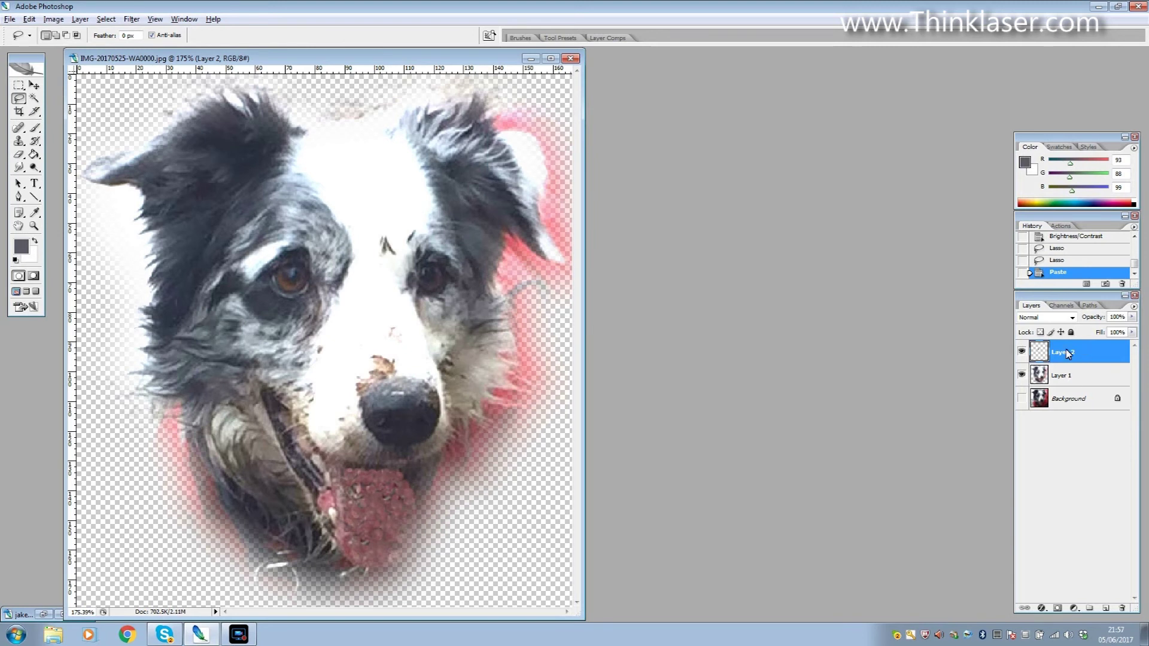
# - Move the copied iris over the dog's other eye
pyautogui.click(34, 86)
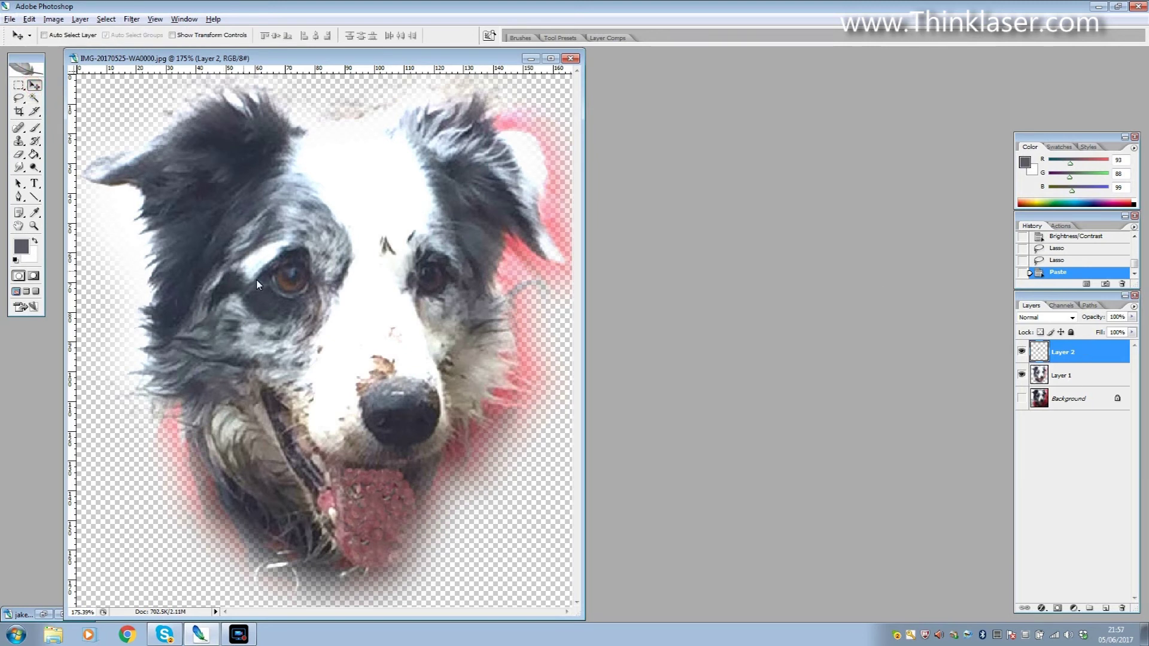
pyautogui.moveTo(291, 279); pyautogui.dragTo(407, 287)
pyautogui.moveTo(432, 279); pyautogui.dragTo(432, 279)
# - Set the foreground colour to the golden yellow edb41a
pyautogui.click(24, 249)
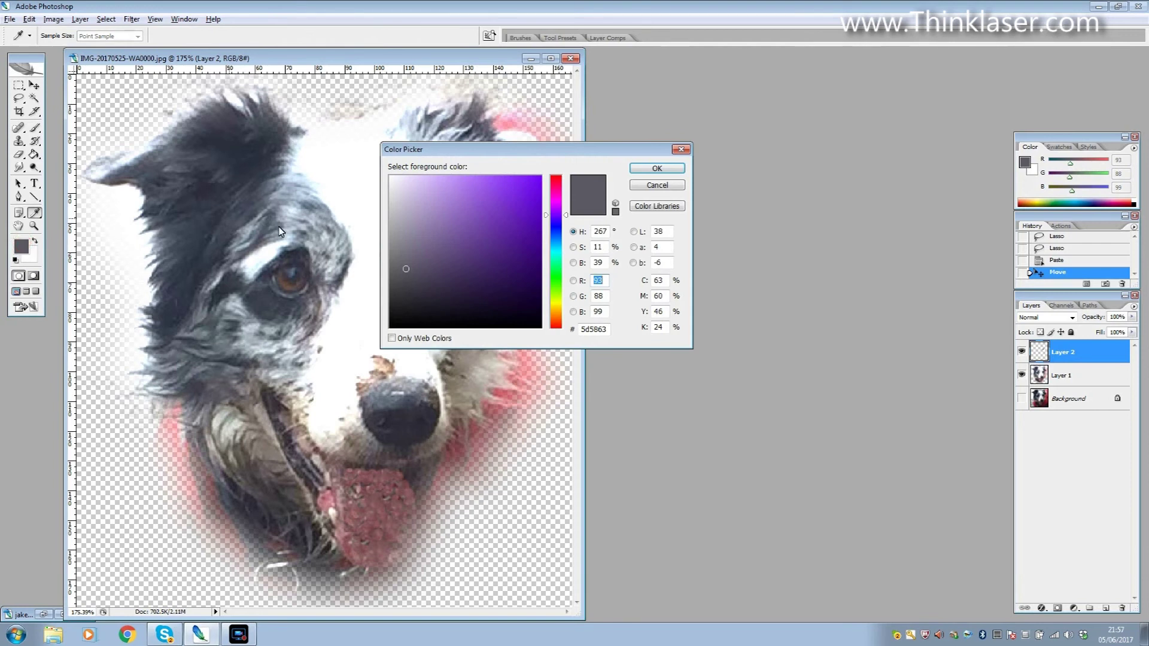
pyautogui.click(554, 310)
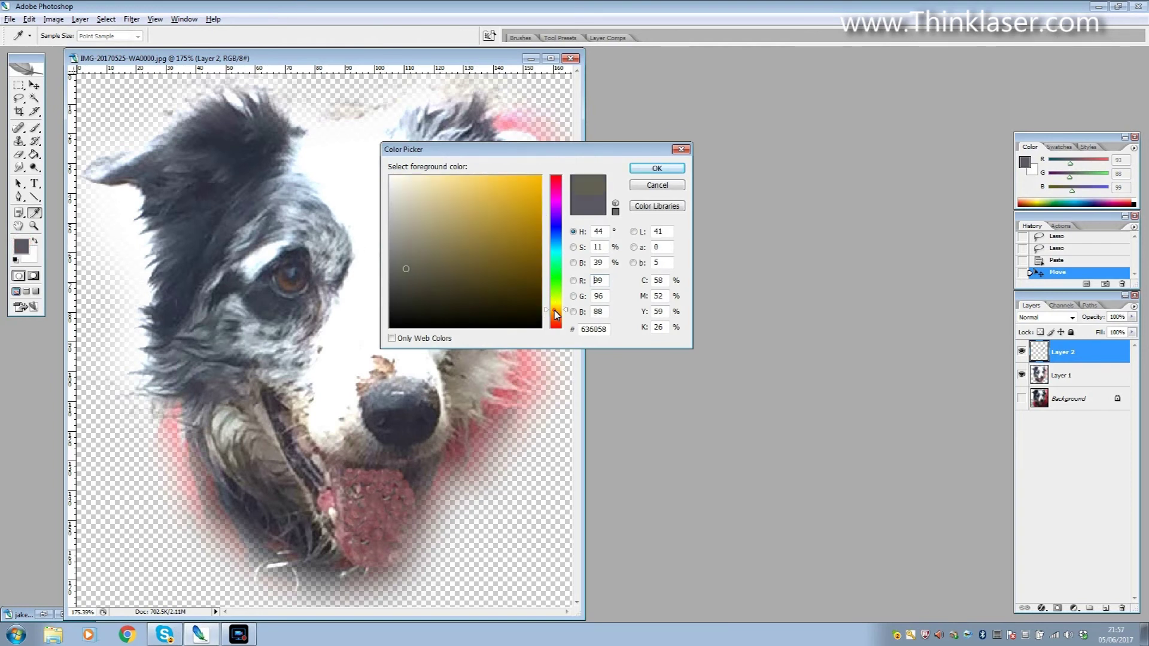
pyautogui.click(525, 186)
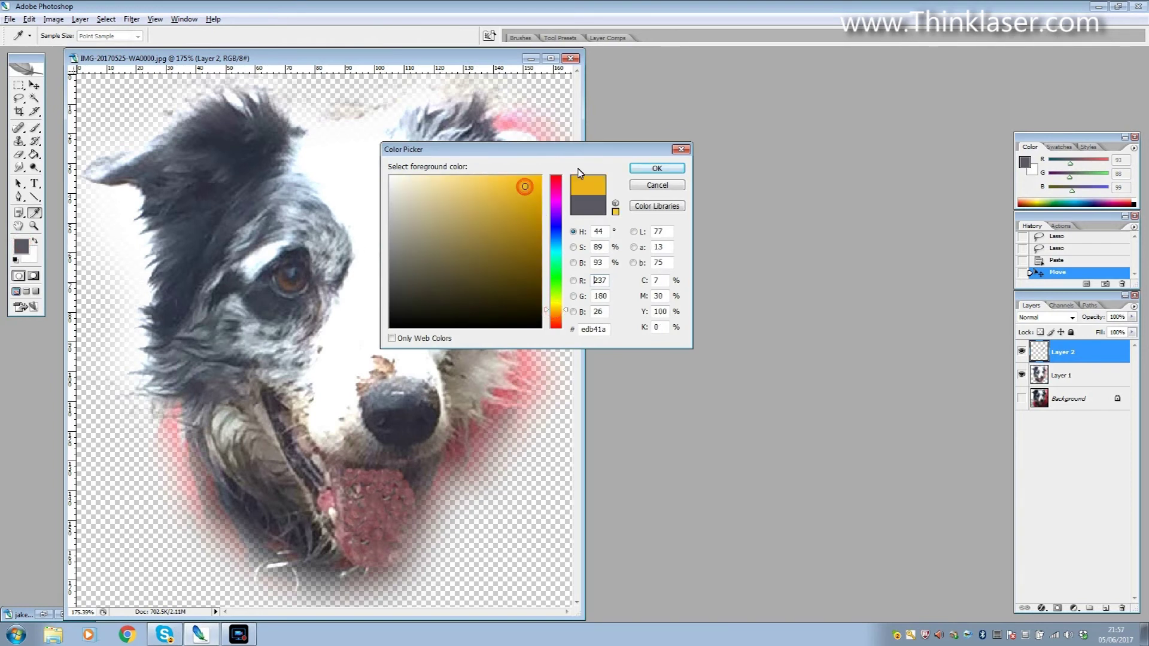
pyautogui.click(658, 170)
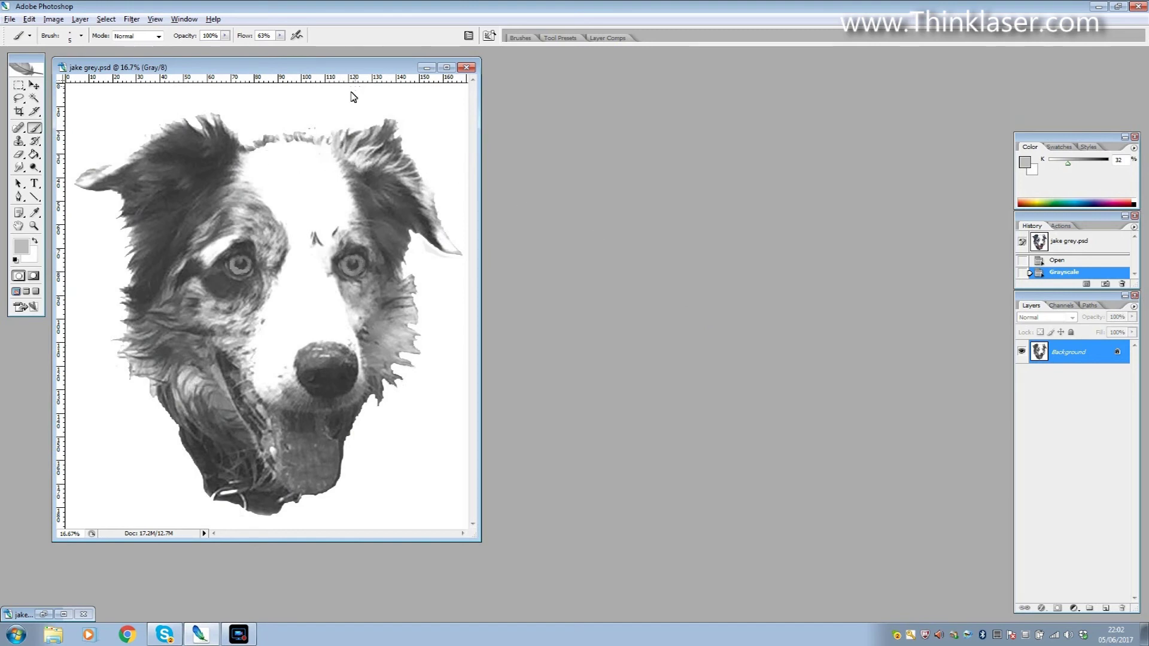
pyautogui.press('s')
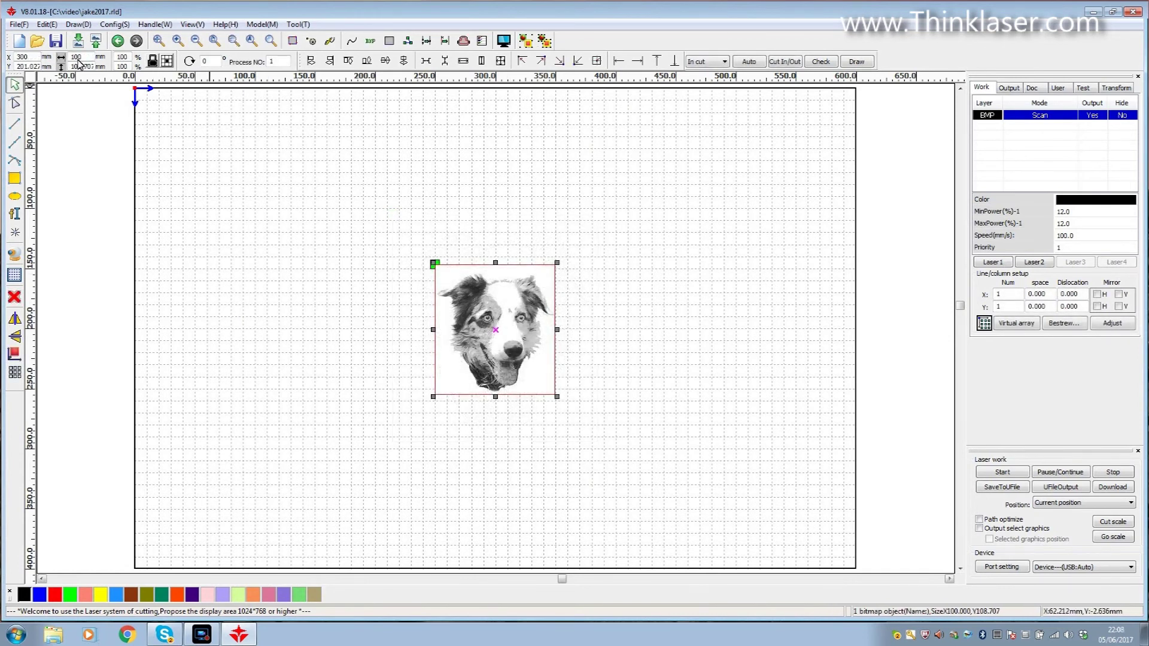
# - In the laser-cutting program, set the dog bitmap's width to 95 mm
pyautogui.doubleClick(76, 57)
pyautogui.write('95')
pyautogui.press('Return')
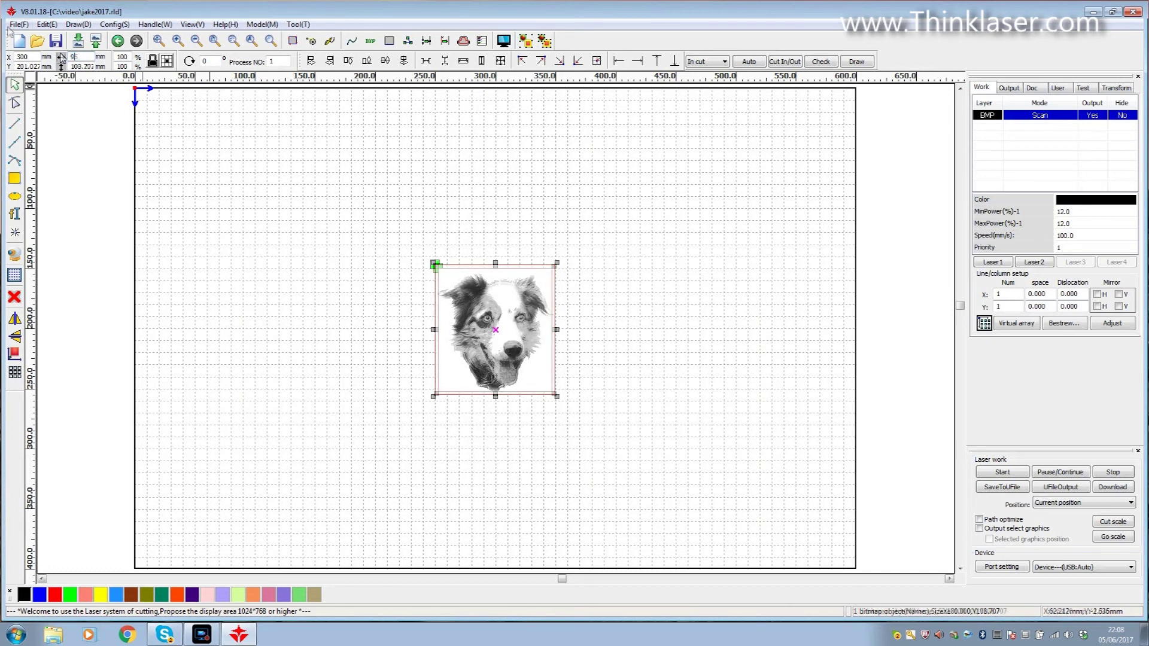
# - Draw a rectangle around the dog bitmap area and set its size to 100 by 100 mm
pyautogui.click(15, 179)
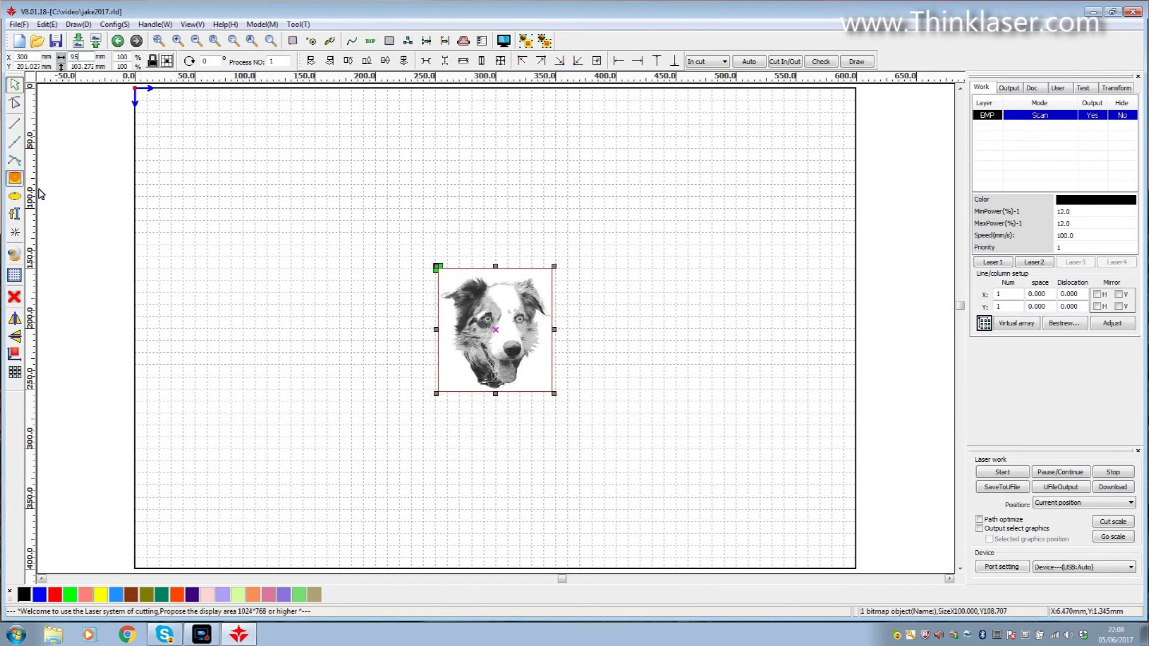
pyautogui.moveTo(551, 409); pyautogui.dragTo(321, 192)
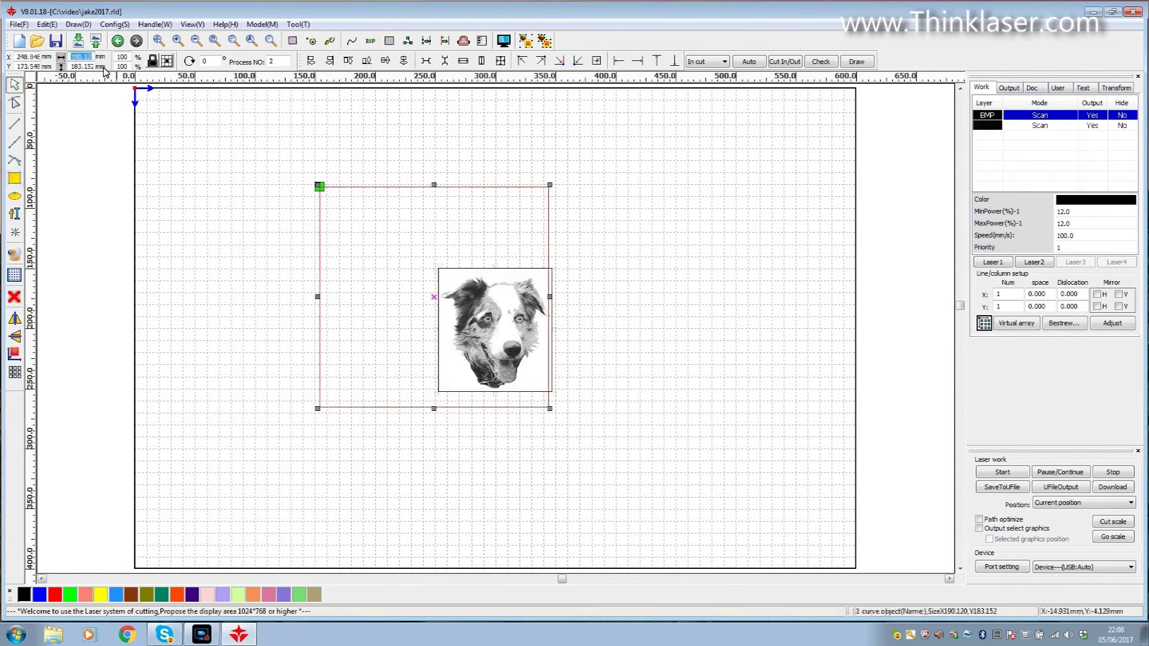
pyautogui.write('100')
pyautogui.doubleClick(74, 66)
pyautogui.write('100')
pyautogui.press('Return')
# - Centre the square over the dog bitmap and assign it to the blue layer
pyautogui.moveTo(434, 299); pyautogui.dragTo(495, 333)
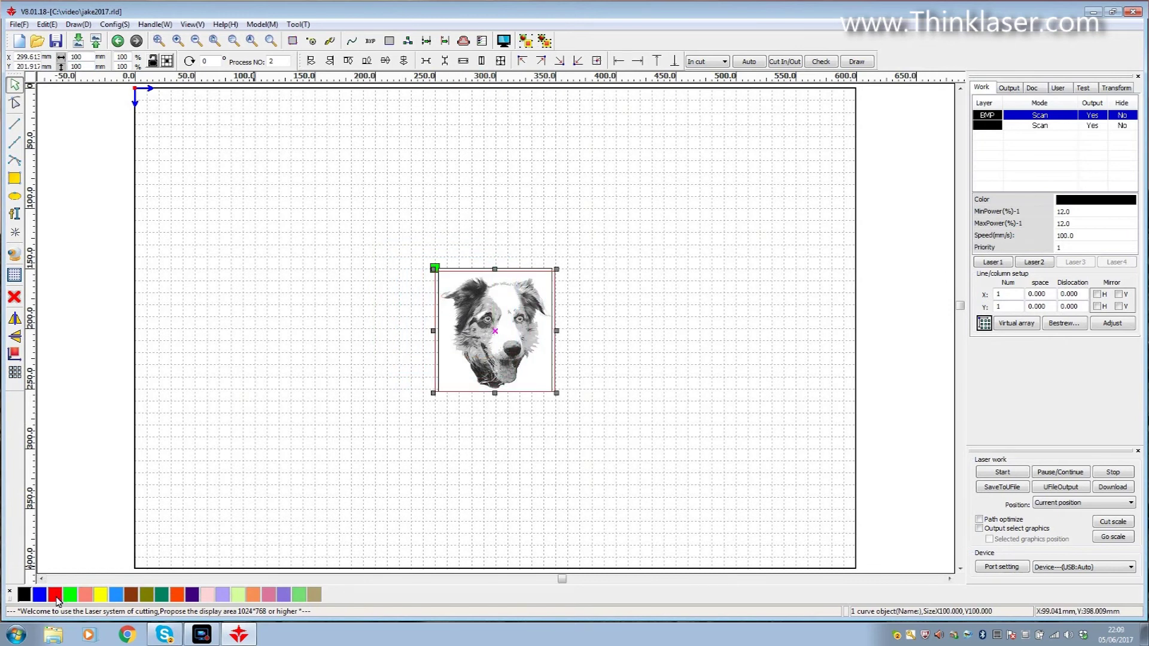
pyautogui.click(37, 596)
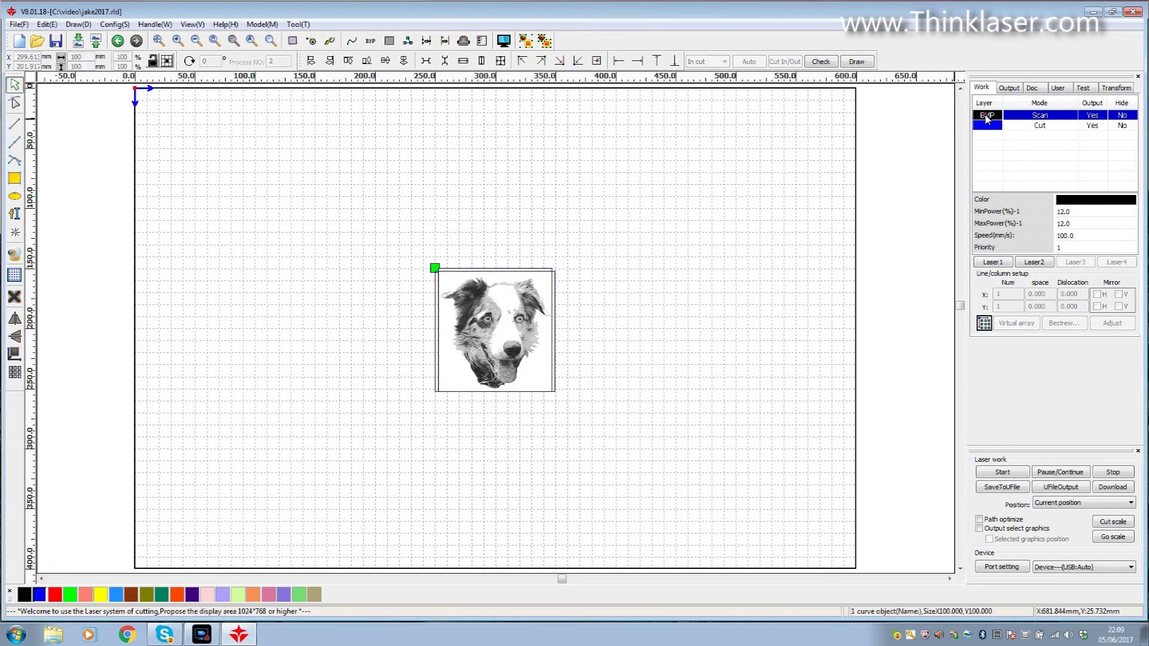
# - Check the bitmap layer's scan parameters and set the blue cut layer's minimum and maximum power to 67%
pyautogui.doubleClick(987, 118)
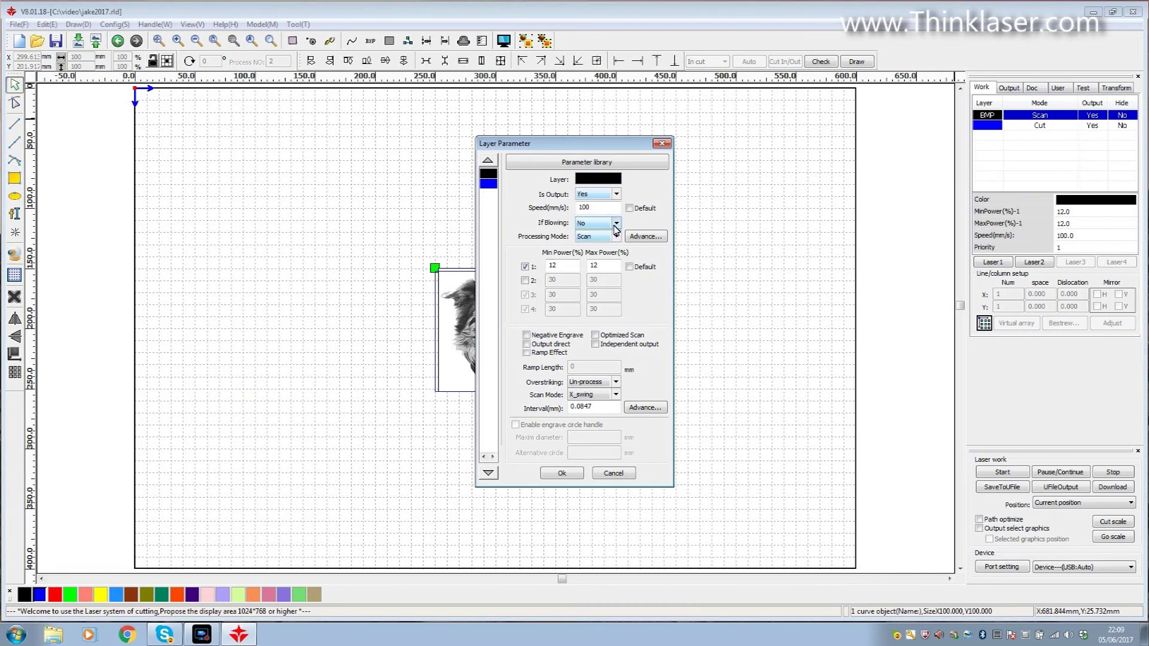
pyautogui.press('Escape')
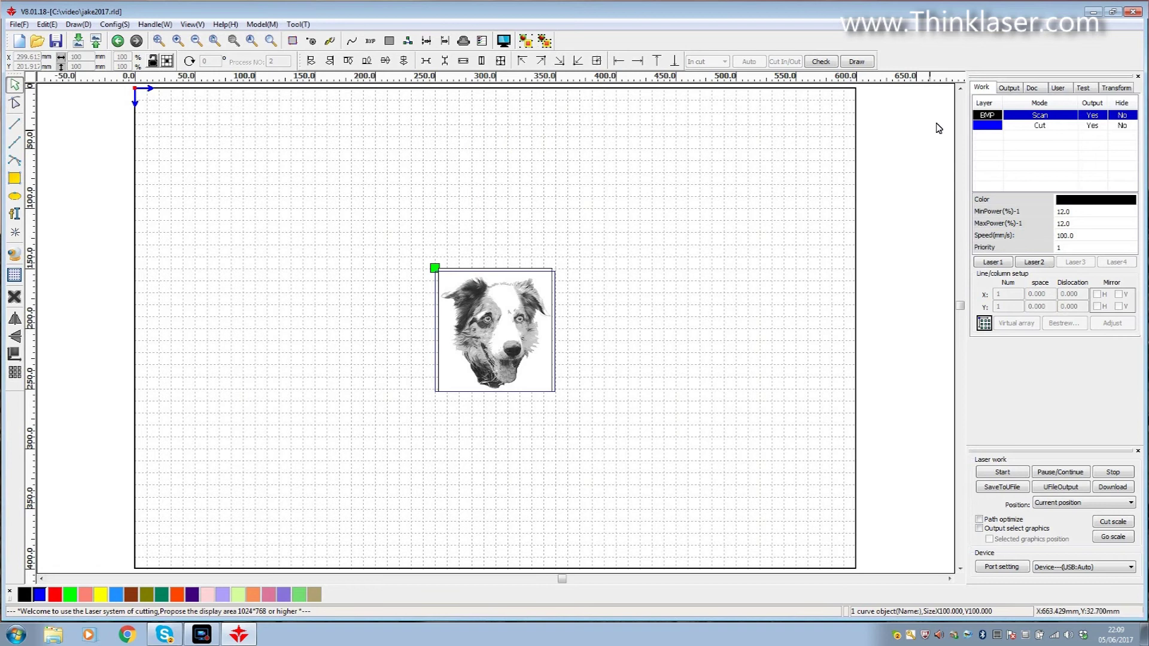
pyautogui.doubleClick(988, 127)
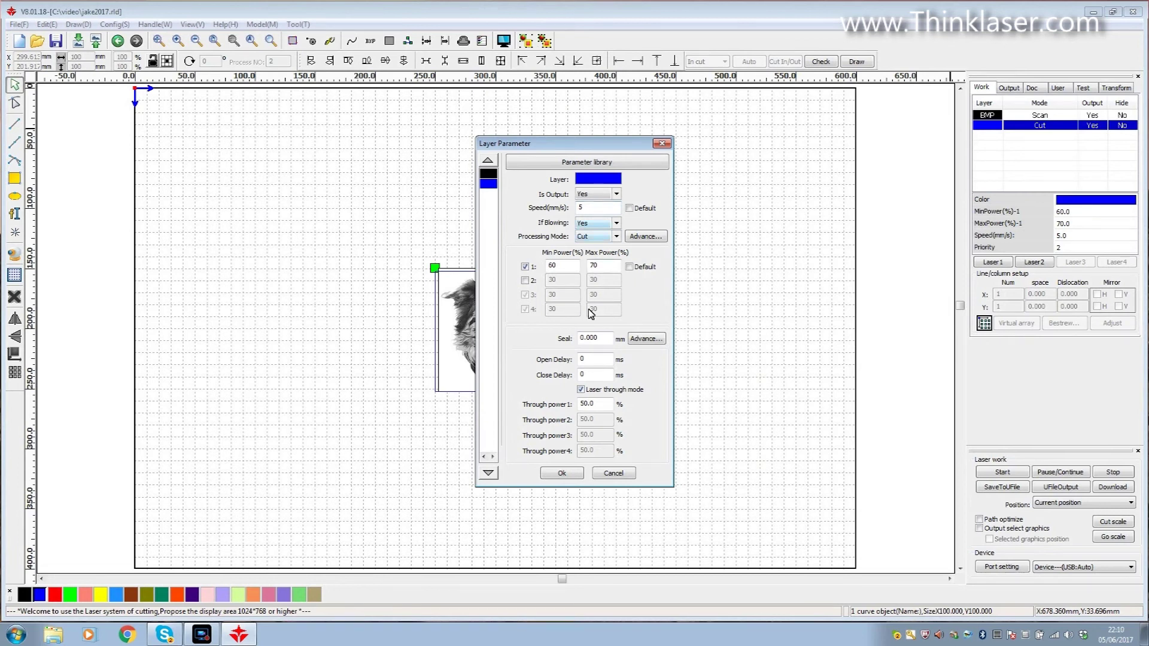
pyautogui.doubleClick(562, 267)
pyautogui.write('67')
pyautogui.doubleClick(606, 267)
pyautogui.click(561, 473)
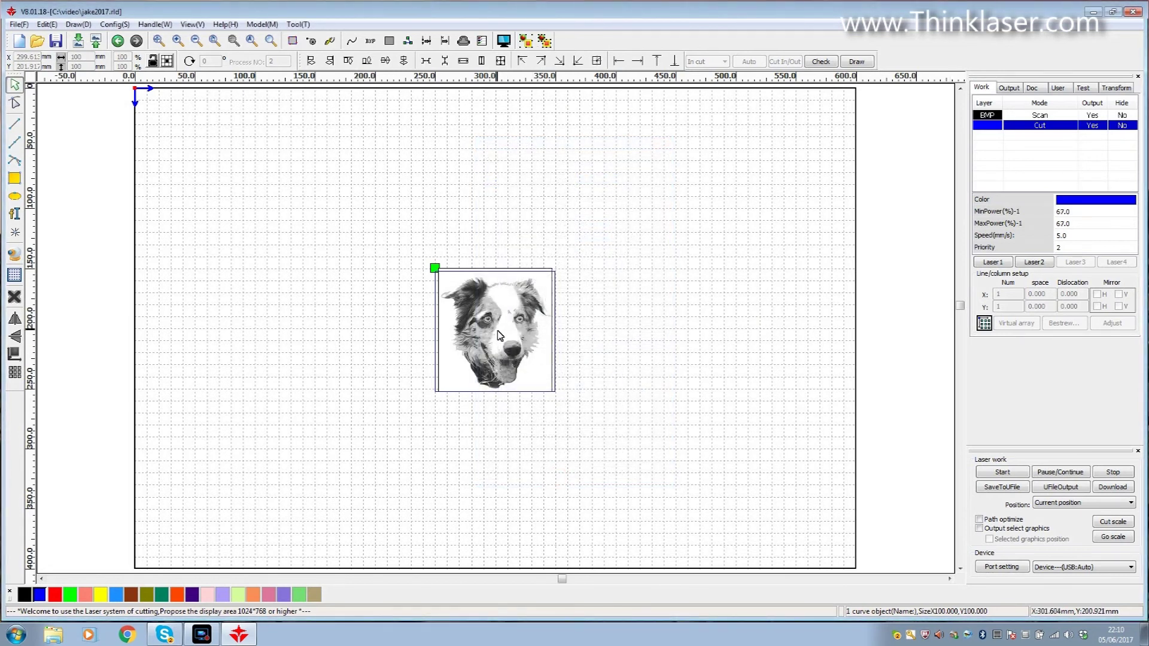
# - Open the bitmap handling settings for the dog image and set its output resolution to 200 pixels/inch
pyautogui.click(458, 366)
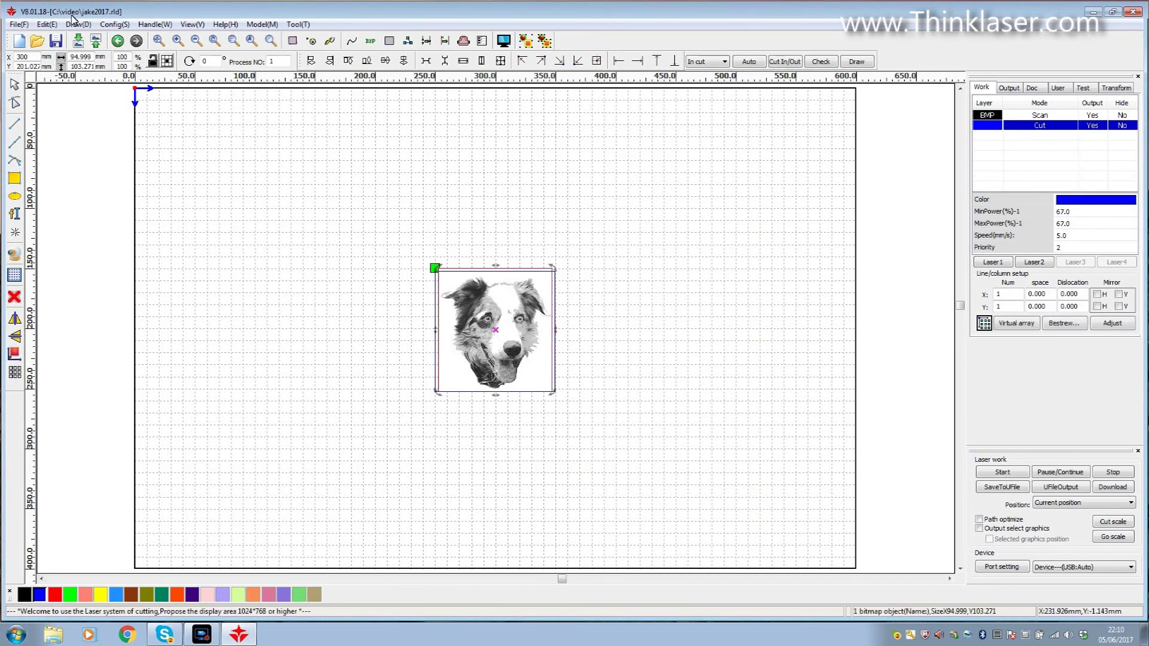
pyautogui.click(154, 24)
pyautogui.click(173, 37)
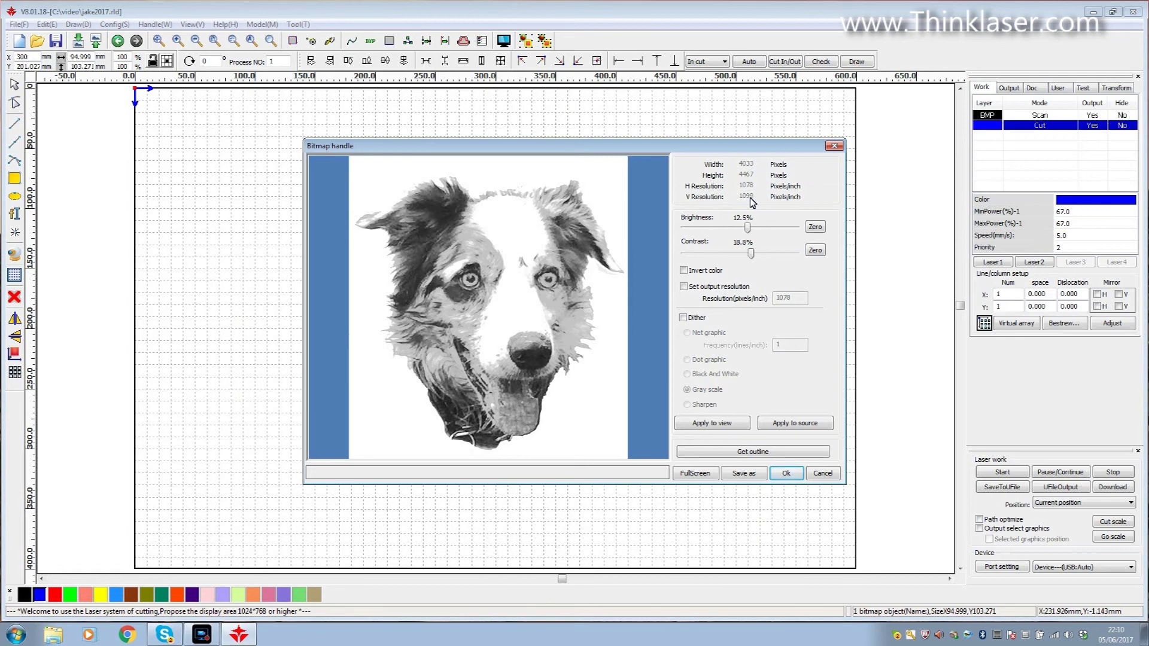
pyautogui.click(745, 286)
pyautogui.doubleClick(791, 298)
pyautogui.write('200')
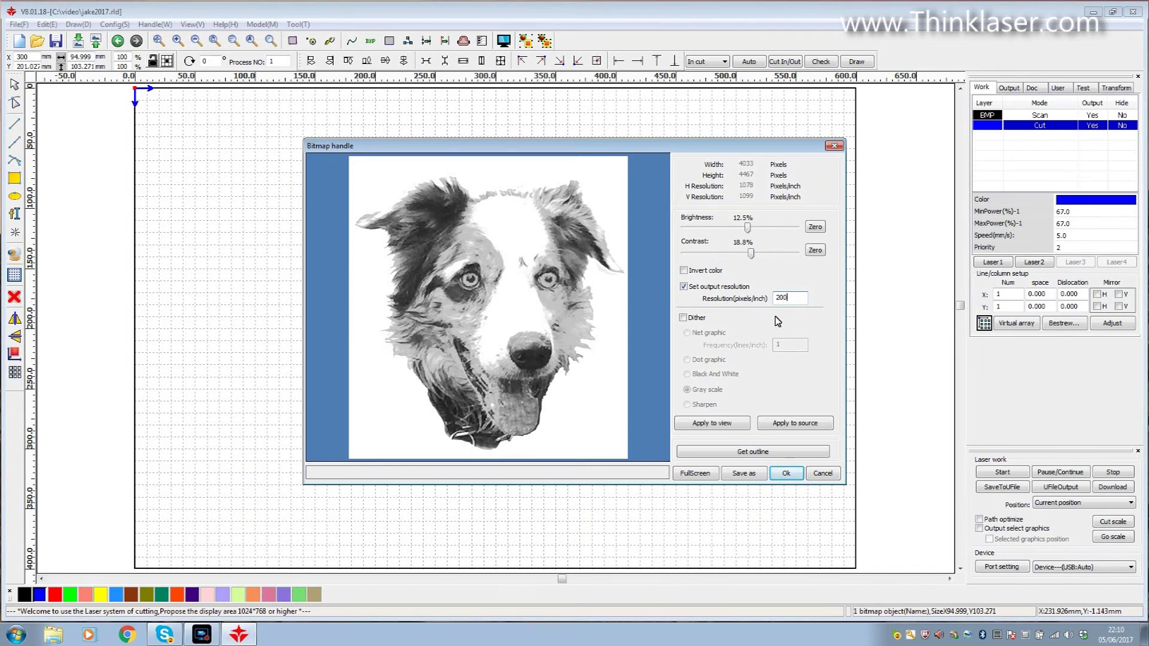
# - Enable dithering with the Dot graphic option and apply it to the preview of the dog bitmap
pyautogui.click(684, 318)
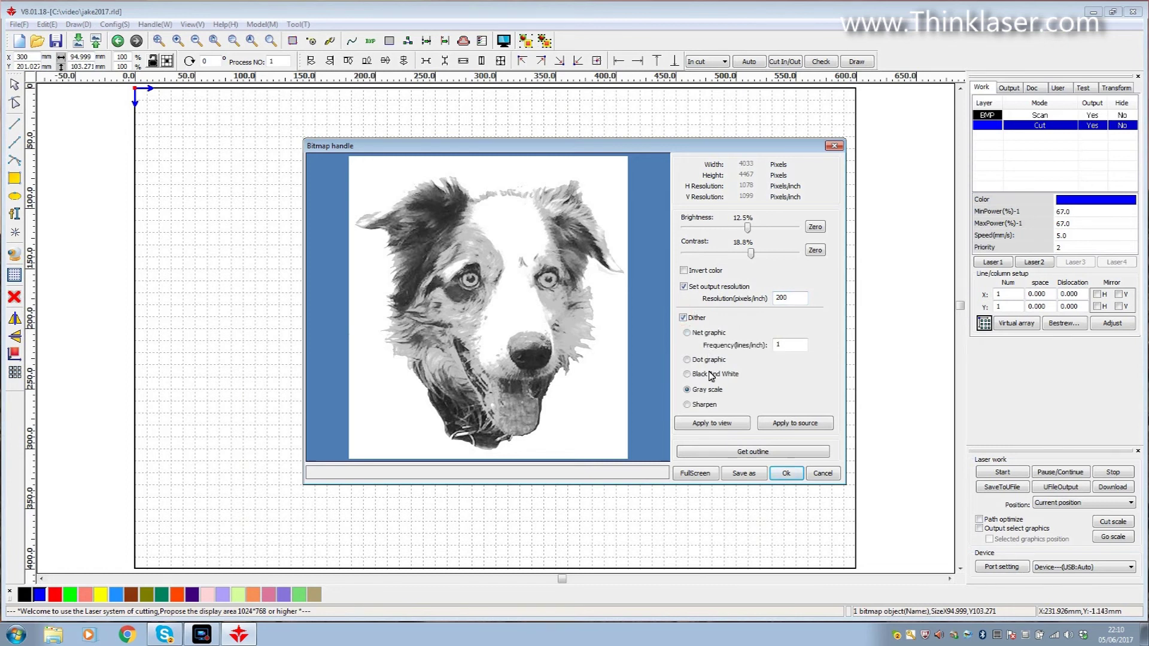
pyautogui.click(688, 361)
pyautogui.click(717, 427)
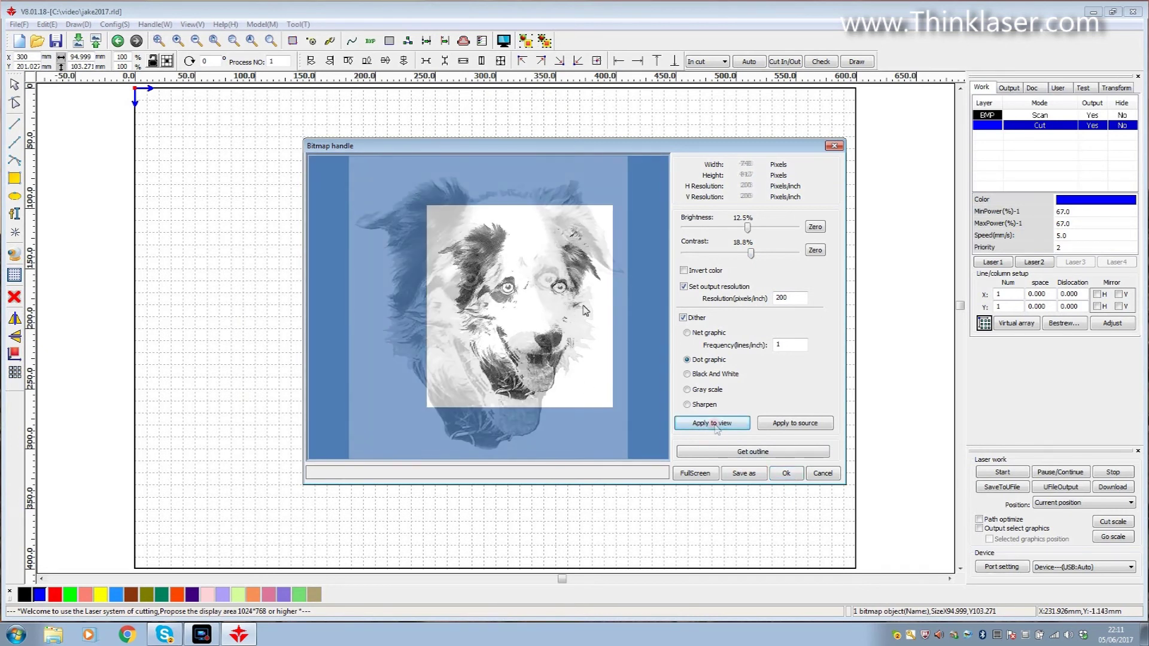
pyautogui.rightClick(585, 310)
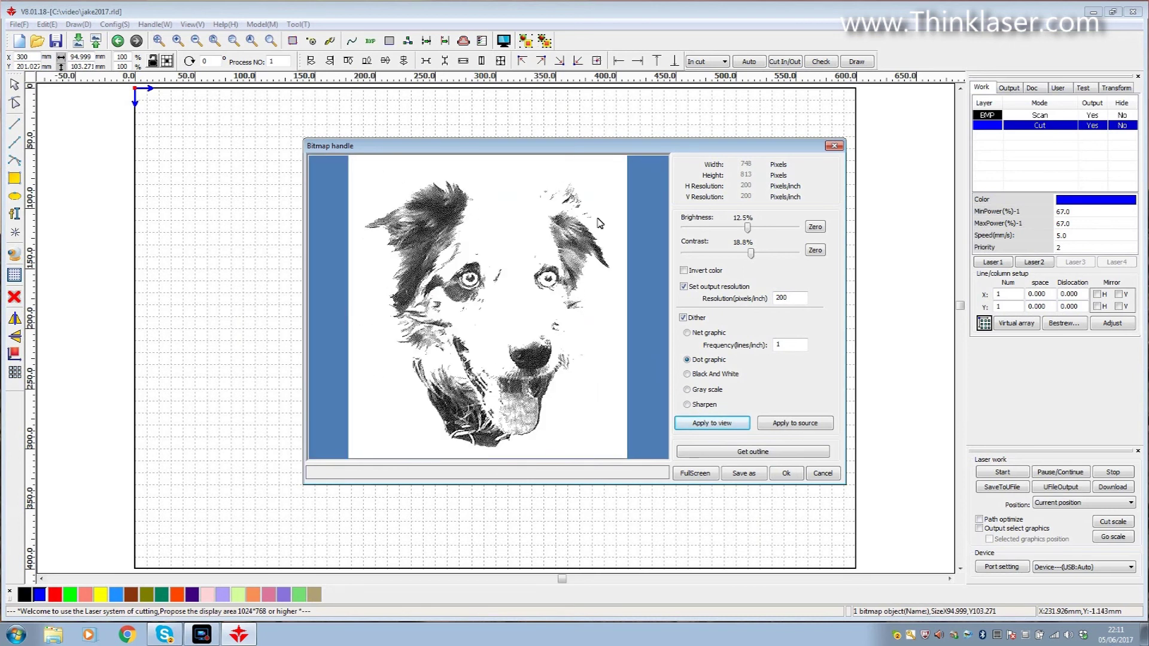
# - Set the bitmap's brightness to -7.4% and contrast to 11.8%, apply the settings to the source, and inspect the dithered dots up close
pyautogui.moveTo(752, 257); pyautogui.dragTo(735, 231)
pyautogui.click(708, 423)
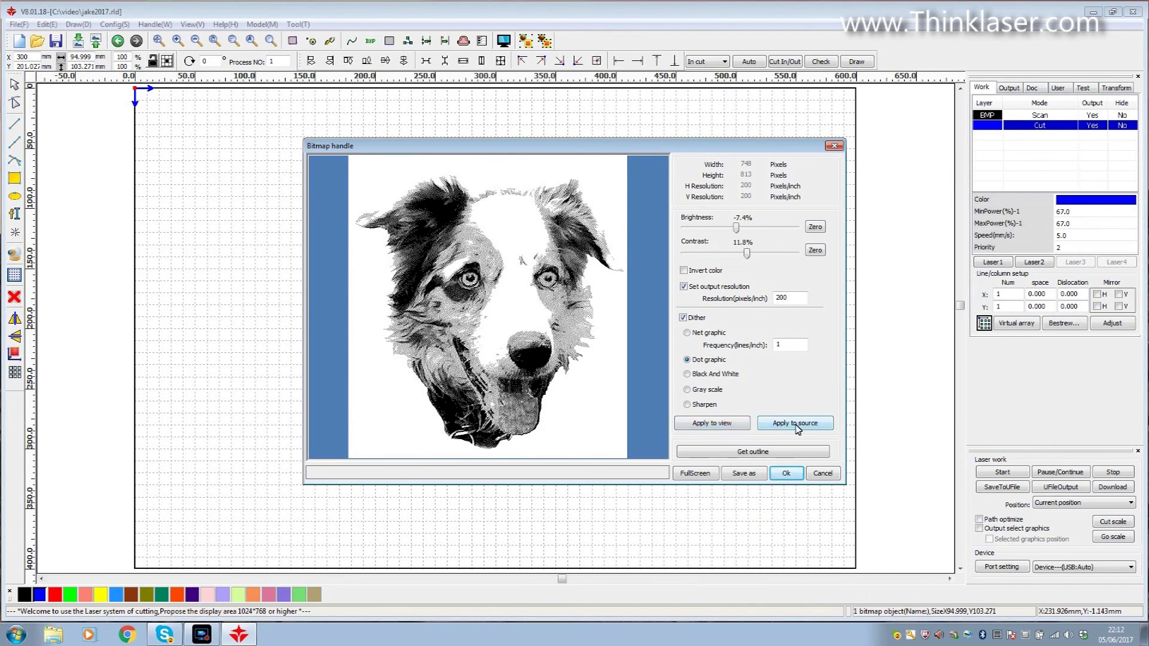
pyautogui.click(795, 424)
pyautogui.scroll(5, 502, 338)
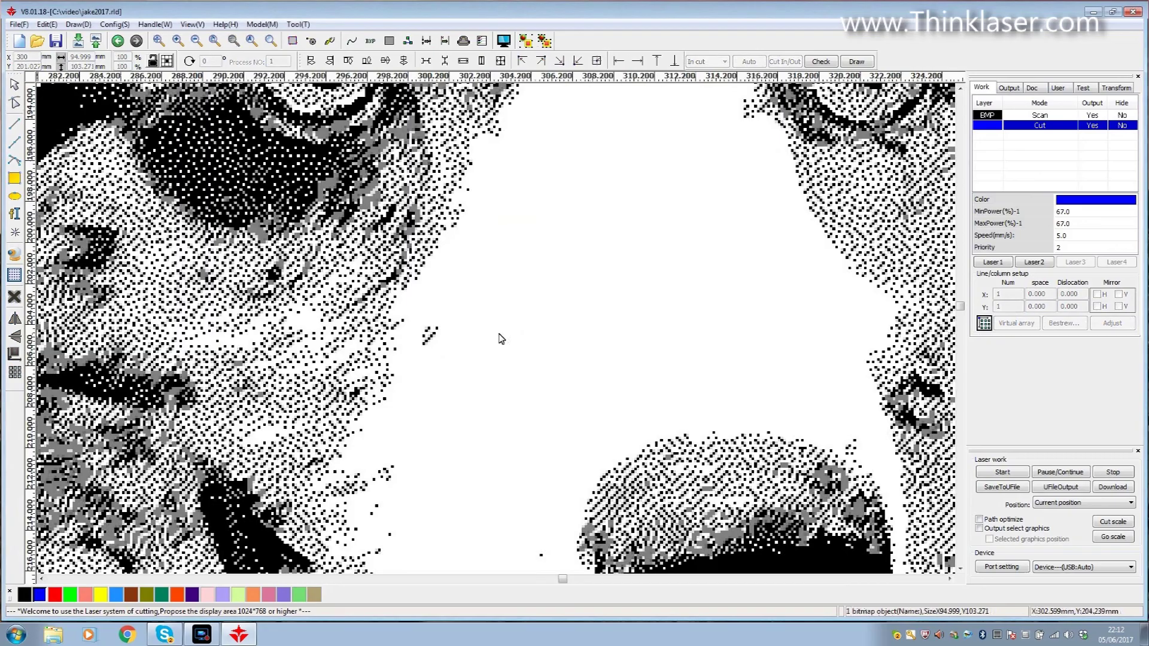
pyautogui.scroll(-6, 501, 339)
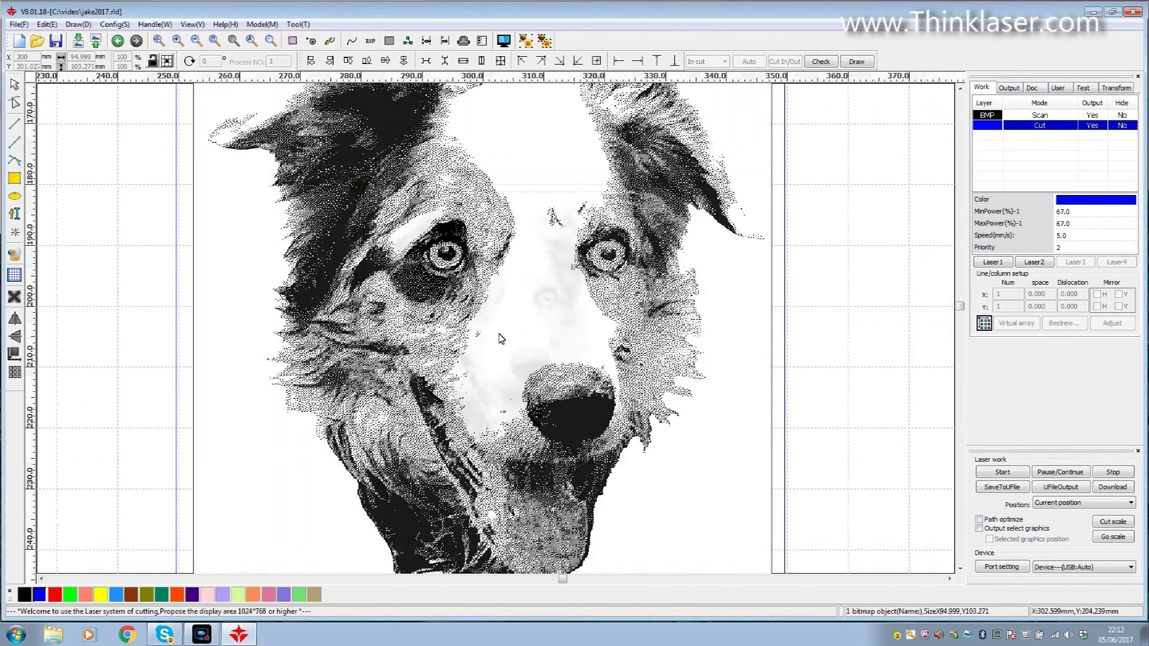